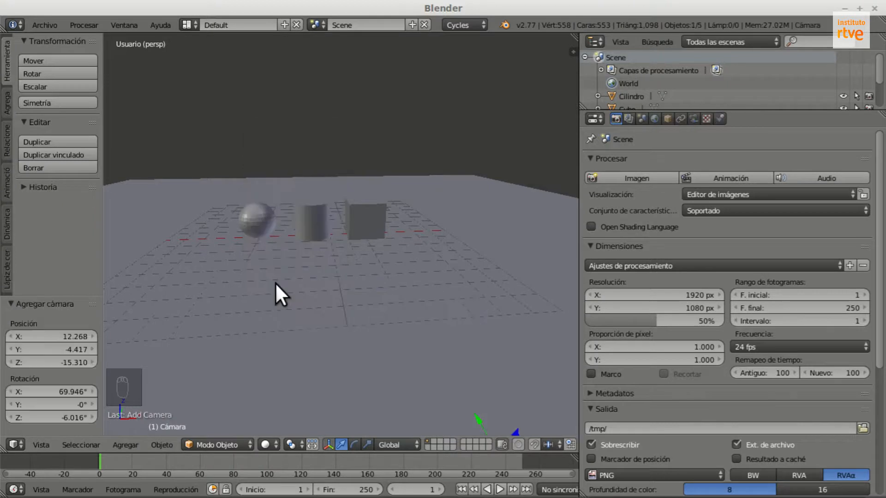
- Show the scene in wireframe, align the camera to an angled view, and use fly navigation to frame the sphere, cylinder and cube
scroll(372, 199, "down", 3)
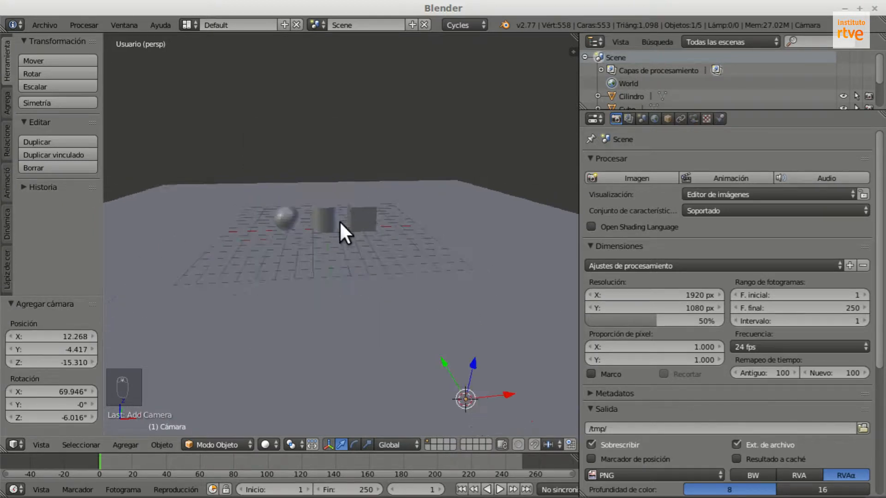
key("z")
middle_click_drag(457, 386, 500, 391)
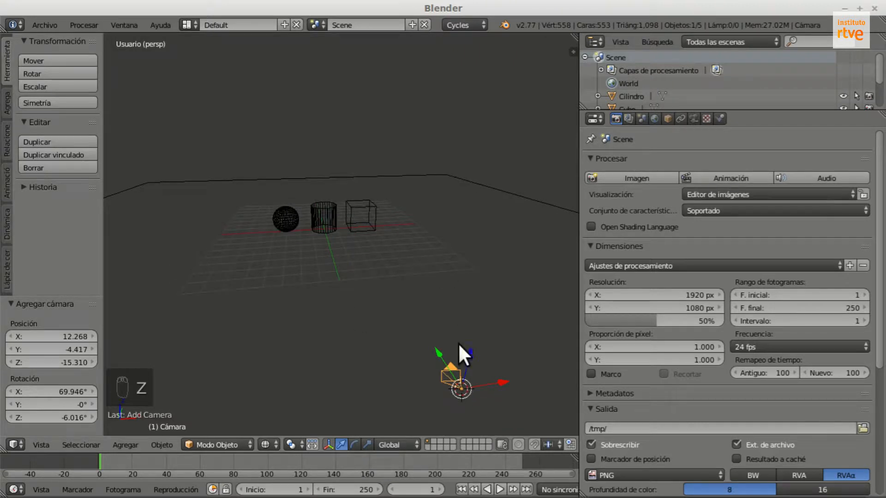
middle_click_drag(461, 379, 332, 258)
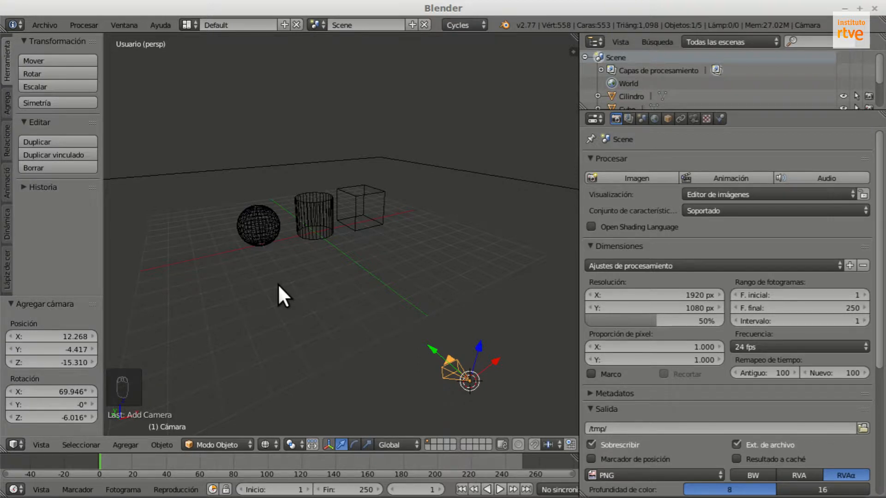
key("ctrl+alt+KP_0")
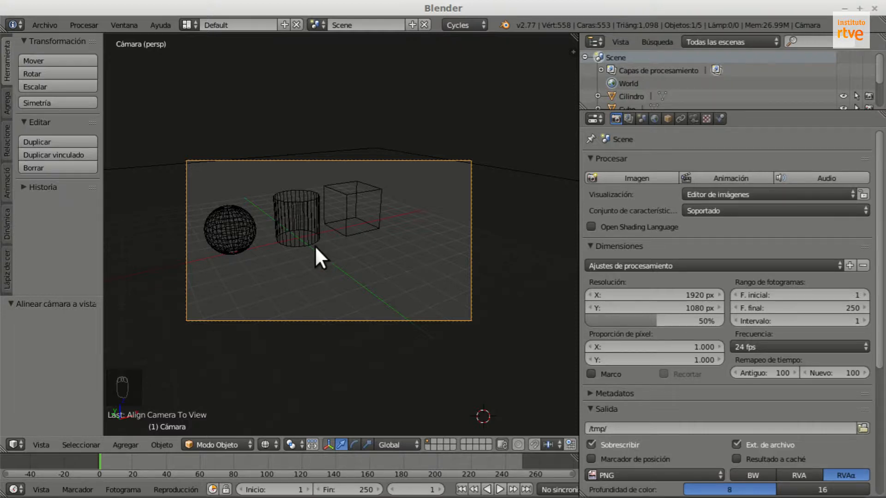
key("shift+f")
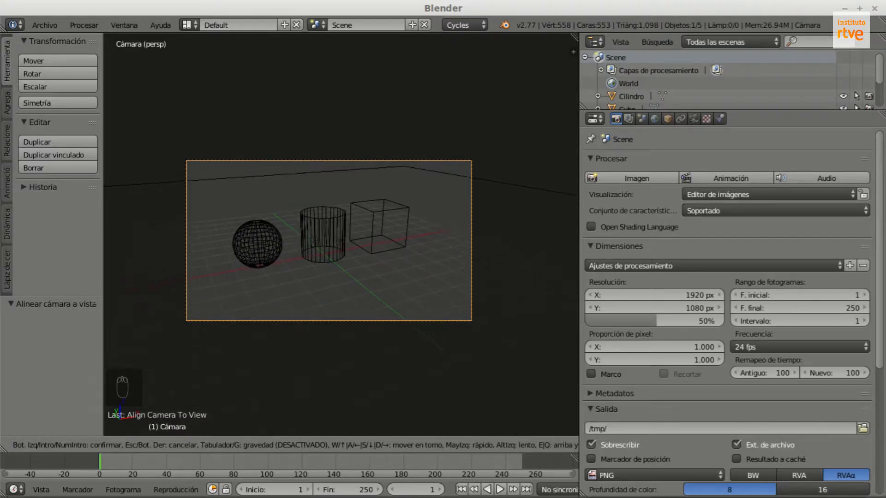
left_click(339, 233)
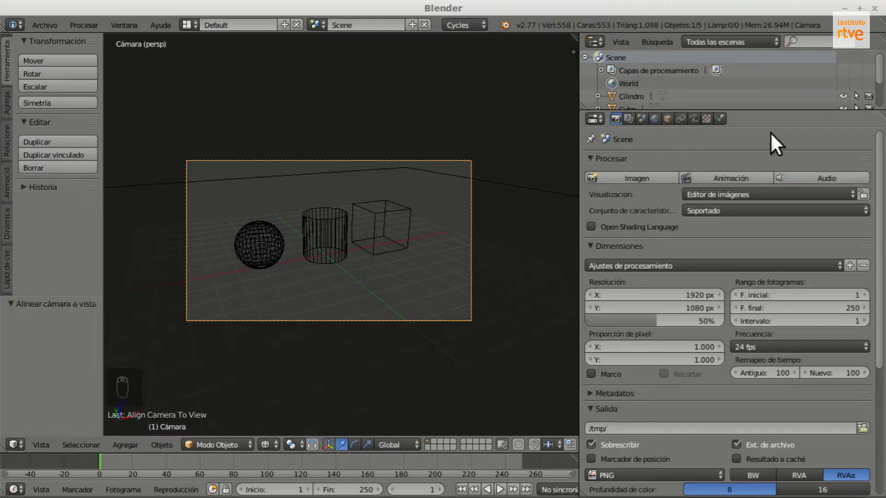
- Try the orthogonal and panoramic lens types in the camera's settings, and return the lens to perspective with millimetres
left_click(694, 119)
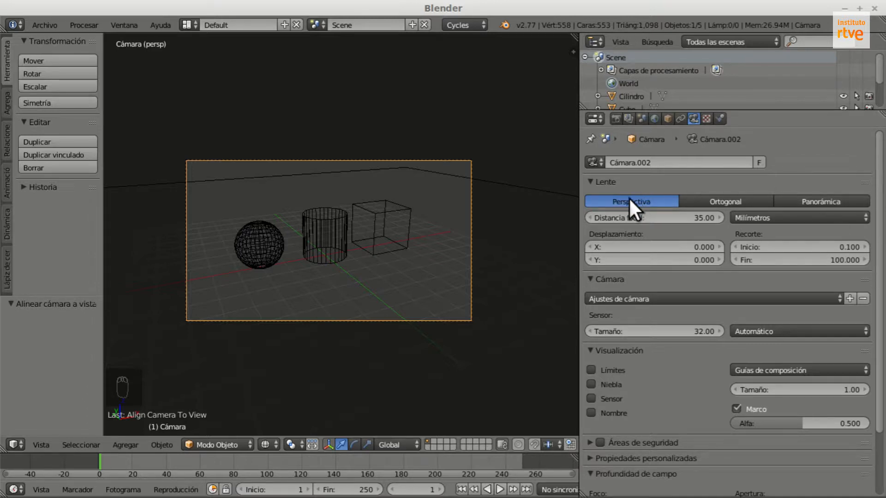
left_click(735, 202)
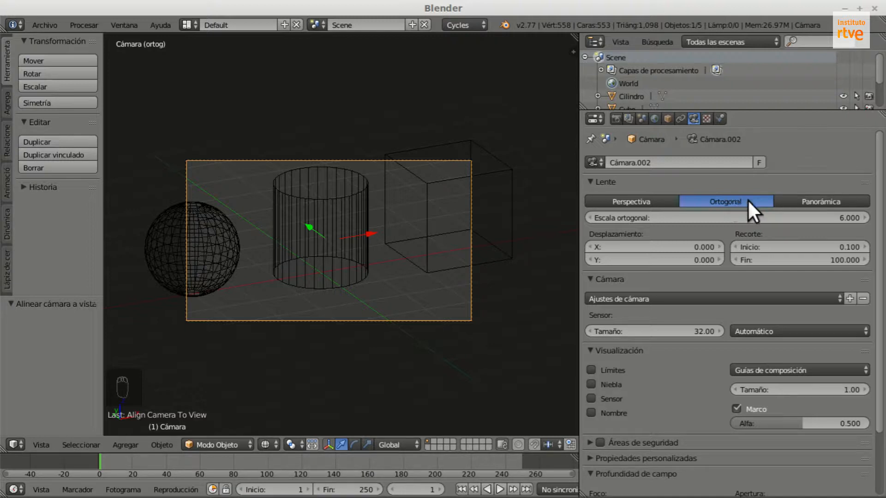
left_click(797, 201)
left_click(648, 203)
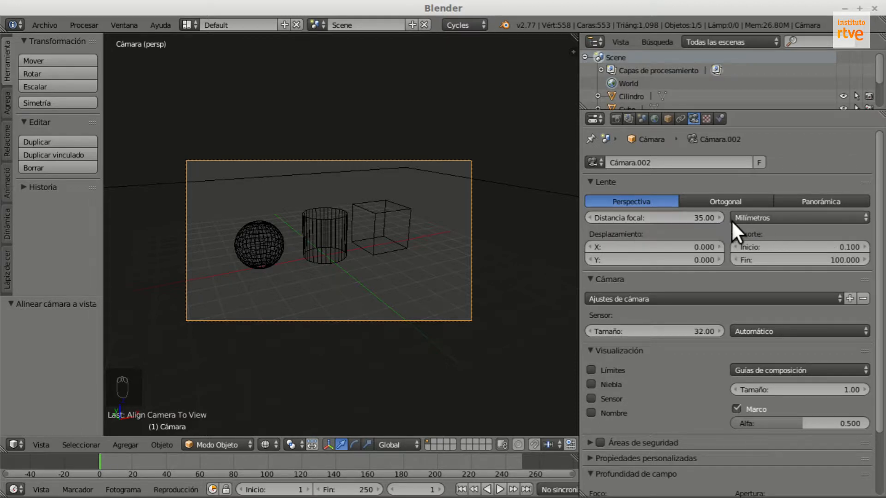
left_click(768, 218)
left_click(768, 217)
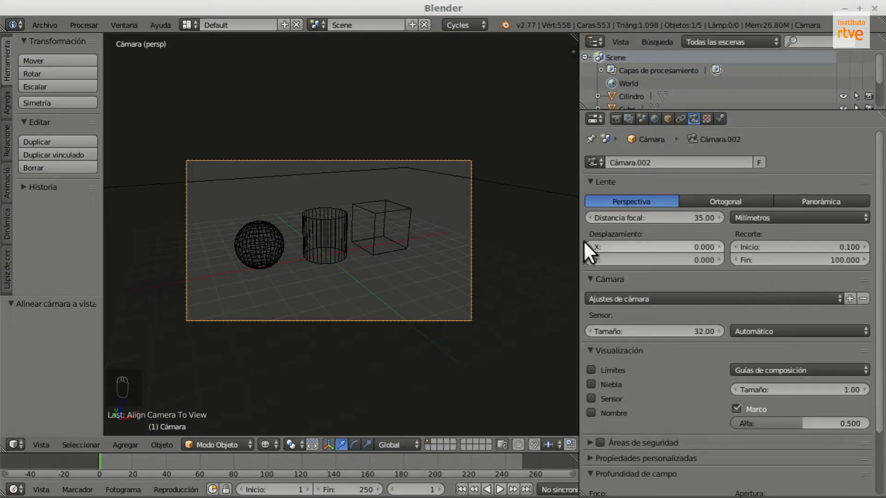
- Set the camera's clipping range to start at 0.001 and end at 1000
left_click_drag(778, 249, 867, 249)
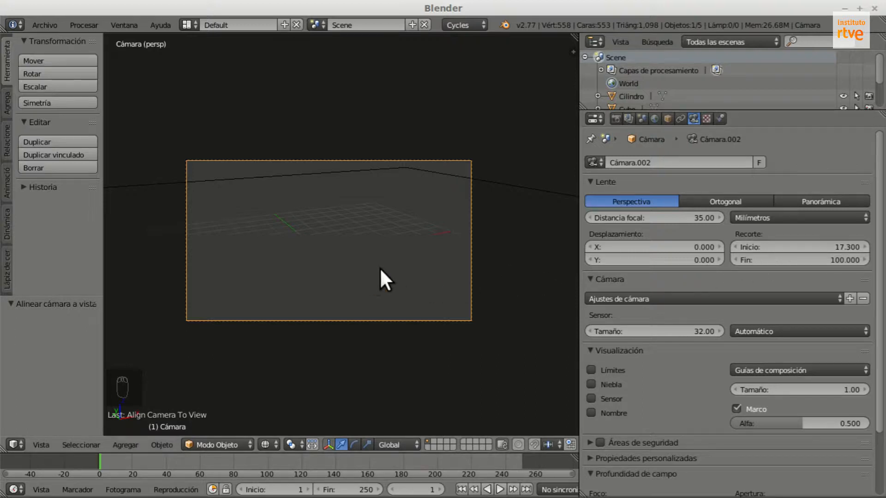
left_click_drag(799, 246, 726, 247)
left_click(837, 247)
type("0.001")
key("Return")
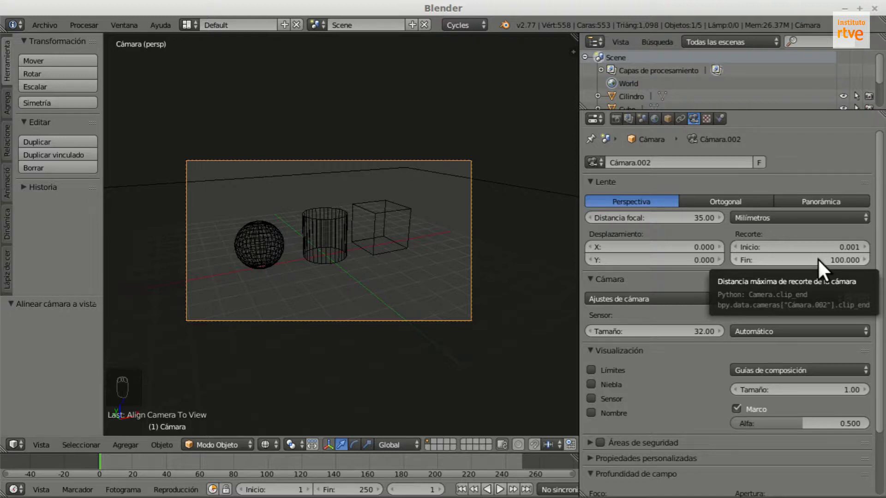
left_click(818, 259)
type("1000")
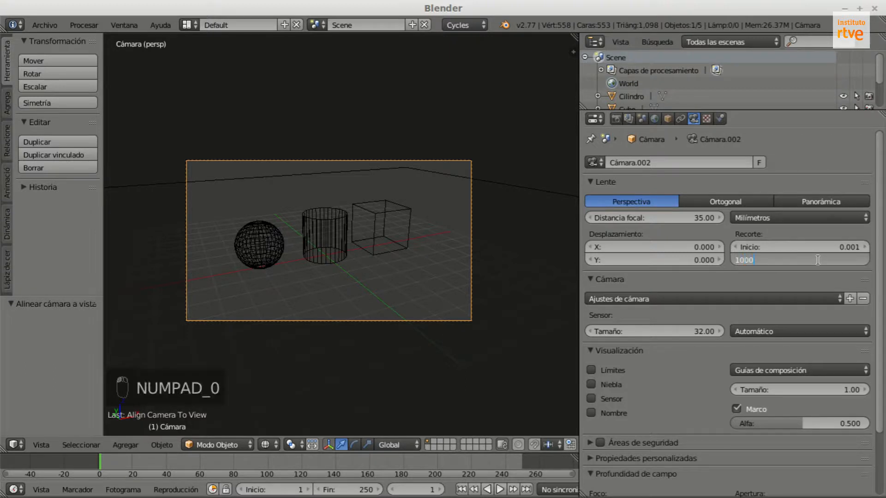
key("Return")
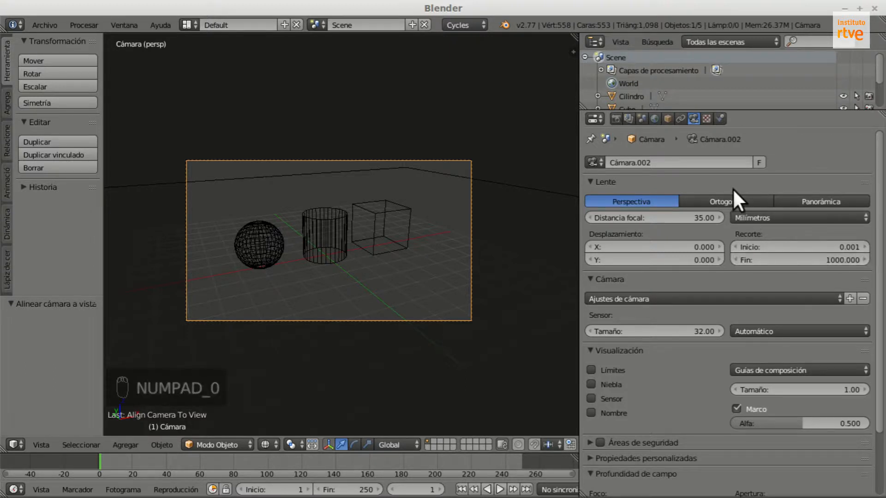
- Examine the camera presets, the sensor settings and the aperture type options for depth of field
scroll(727, 193, "down", 4)
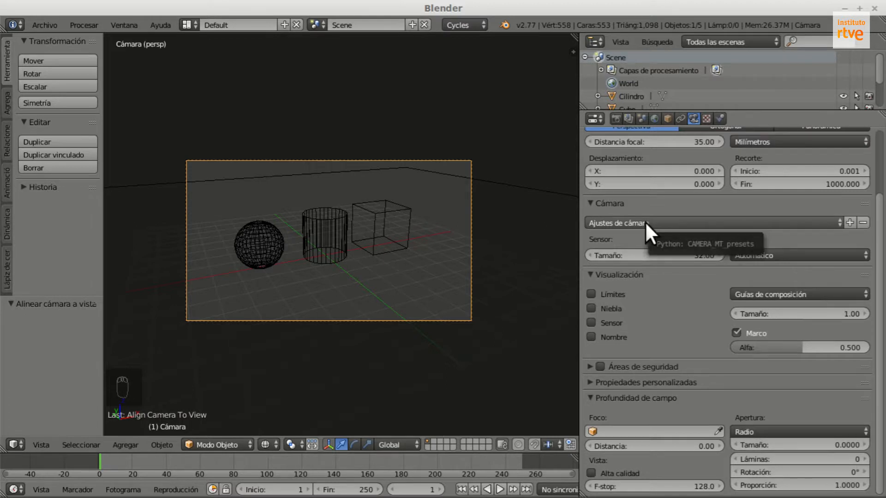
left_click(645, 222)
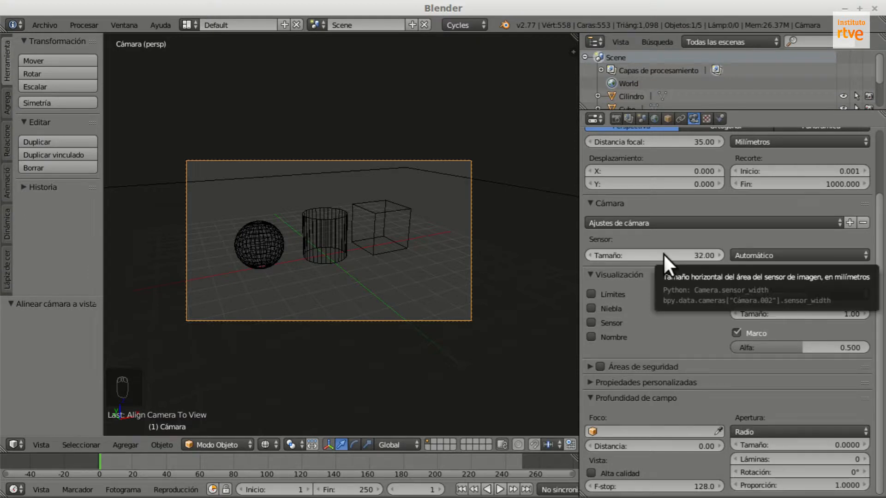
scroll(702, 267, "up", 3)
scroll(698, 270, "down", 3)
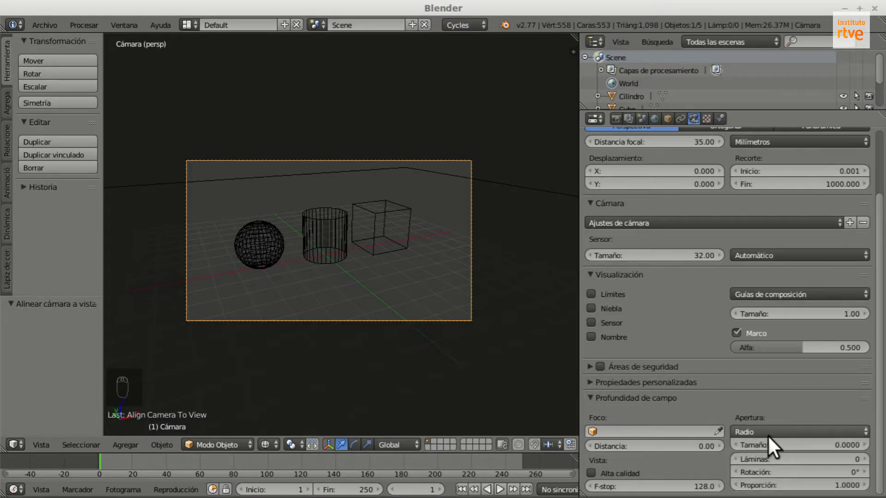
left_click(743, 431)
left_click(748, 413)
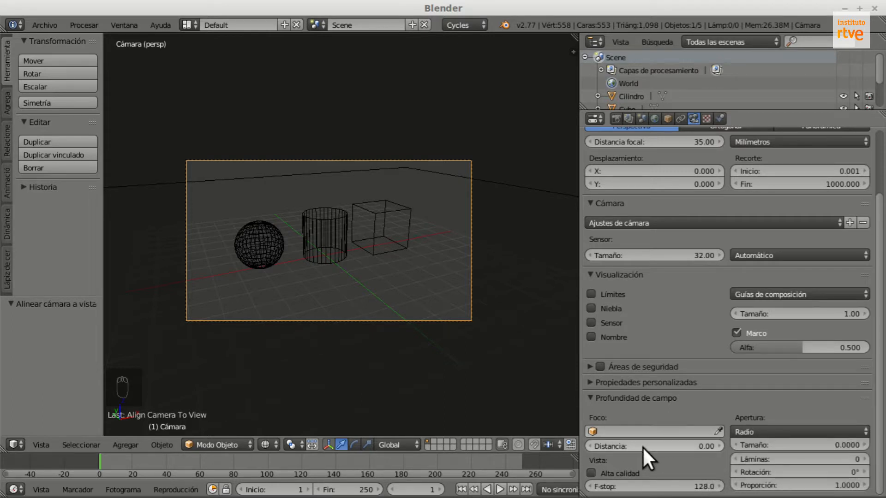
- Try the depth-of-field focus distance and the cylinder as focus object, and clear the focus object
left_click_drag(659, 449, 668, 447)
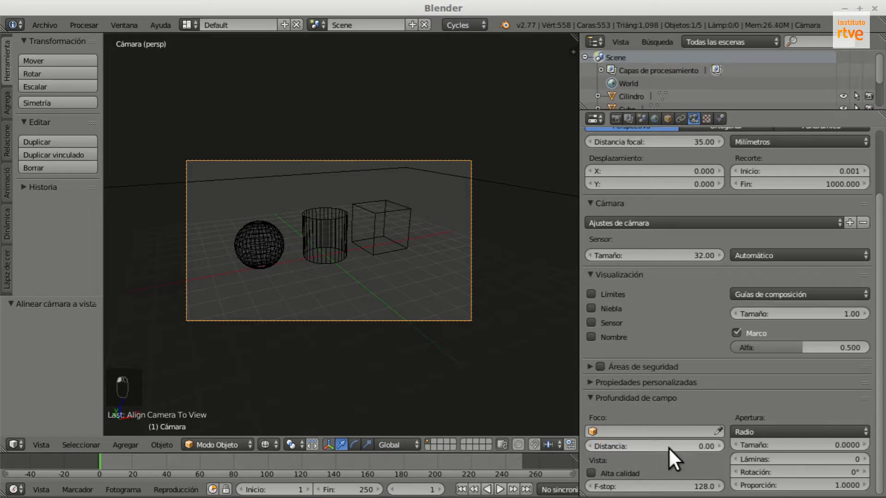
left_click(719, 430)
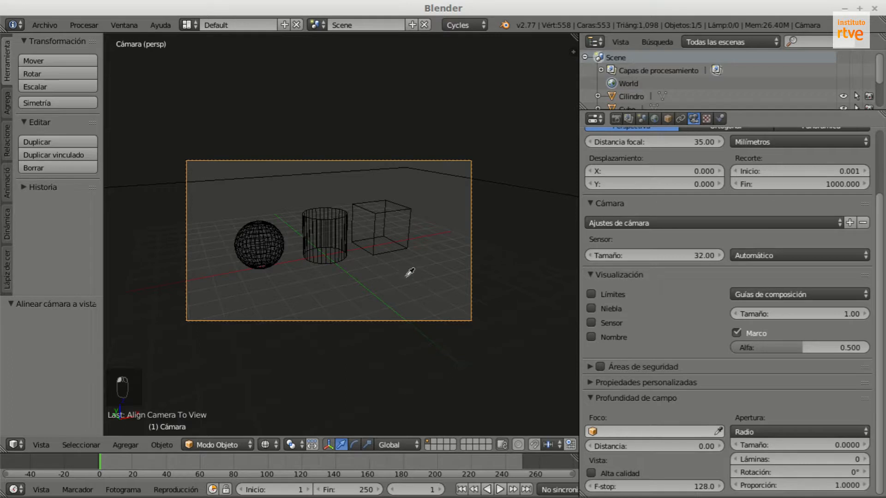
left_click(333, 226)
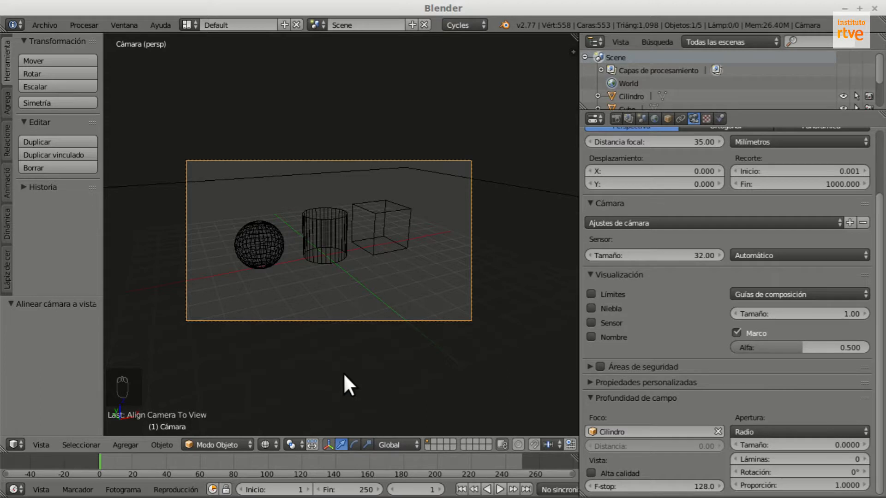
left_click(717, 432)
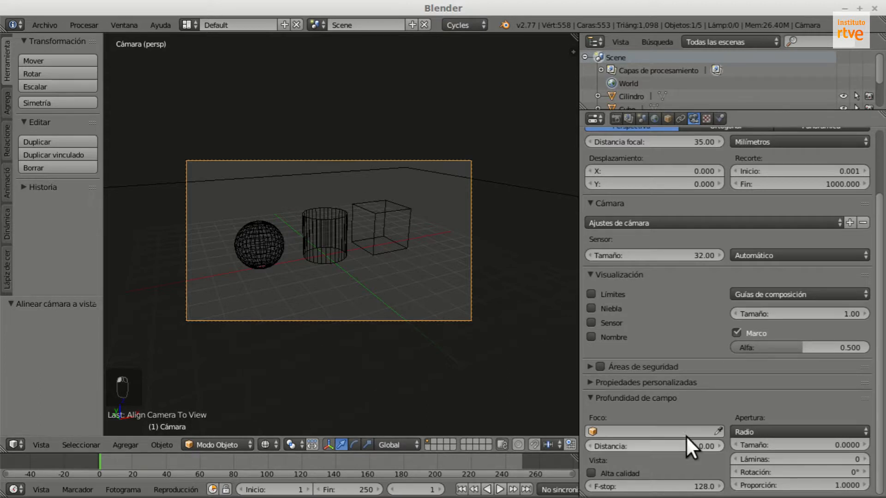
- Examine the exposure control in the film options of the render settings
scroll(679, 367, "up", 4)
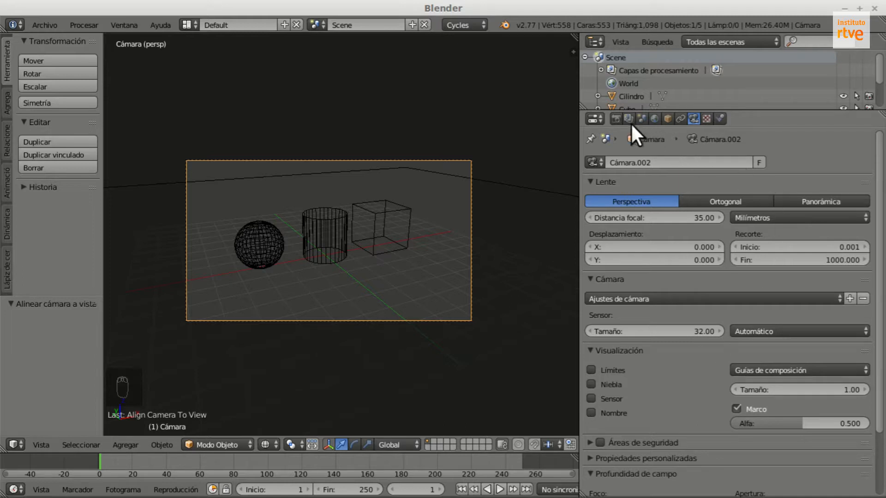
left_click(616, 118)
scroll(666, 311, "down", 8)
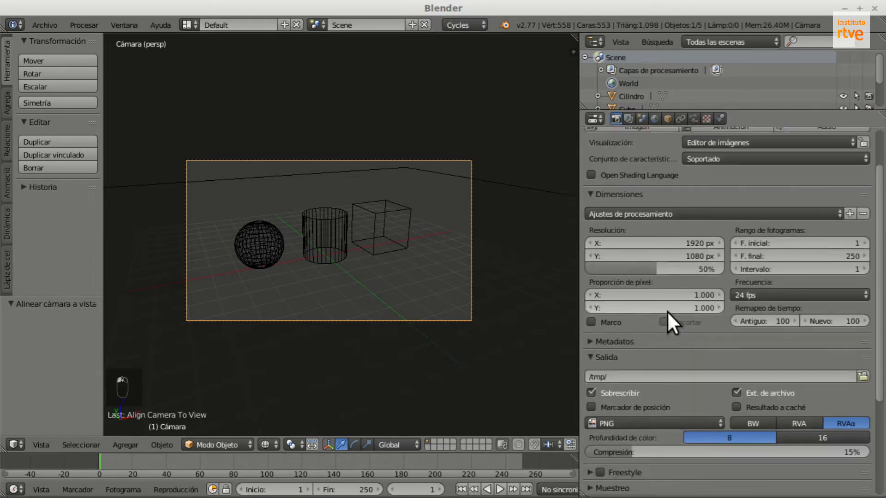
scroll(666, 311, "down", 2)
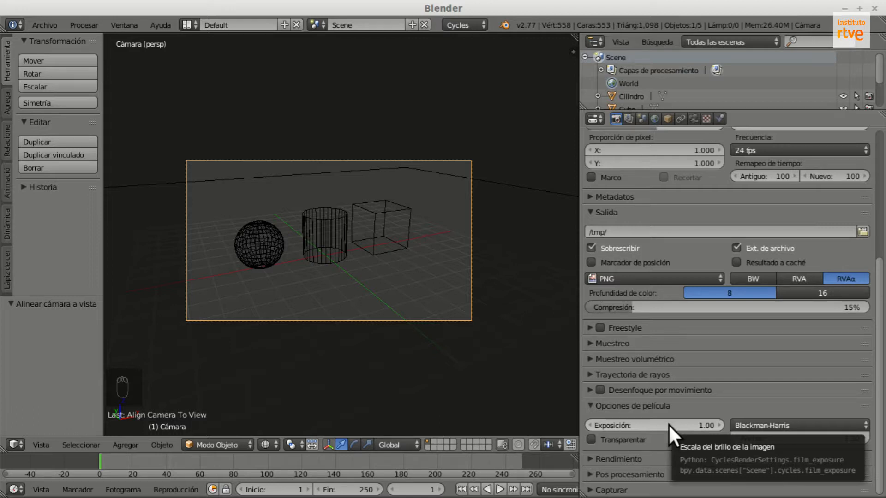
left_click_drag(668, 425, 678, 425)
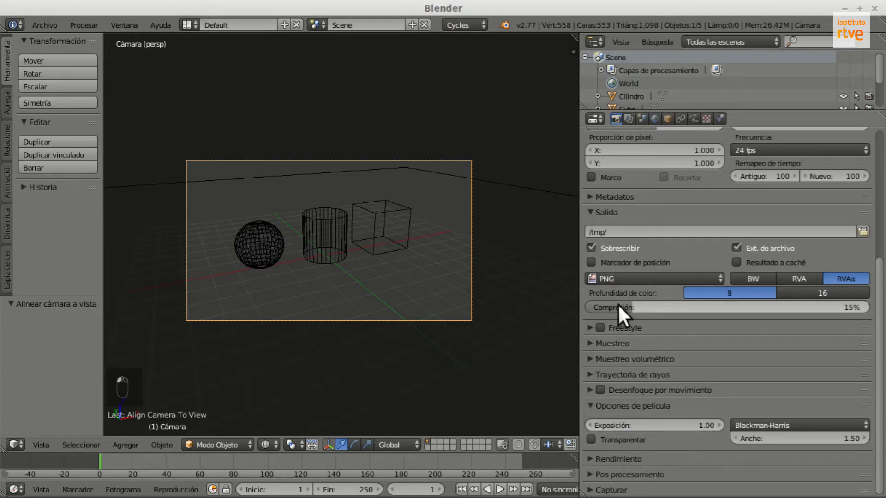
scroll(738, 286, "up", 10)
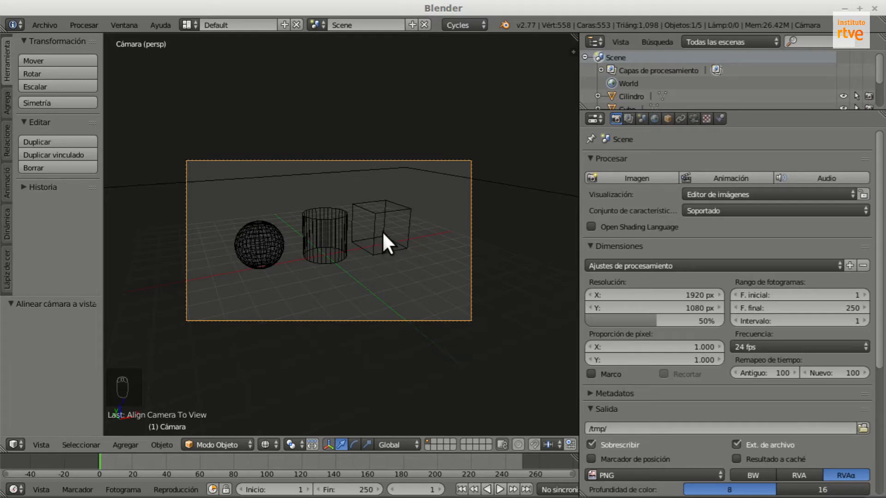
- Switch the viewport to solid shading and align the camera to a higher frontal view of the three objects
middle_click_drag(458, 251, 402, 293)
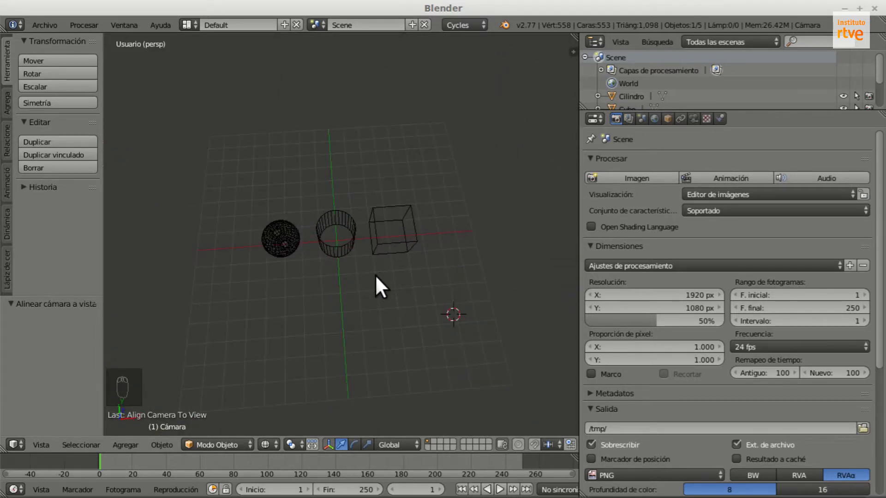
key("shift+z")
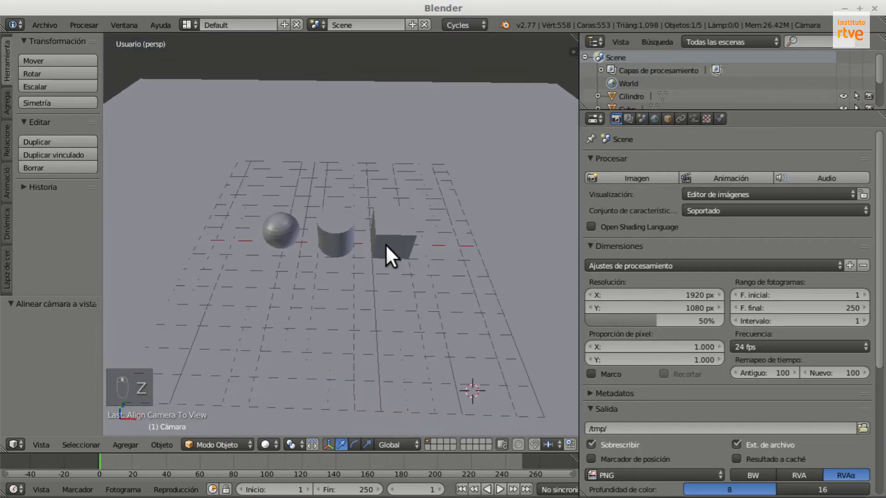
middle_click_drag(387, 244, 349, 242)
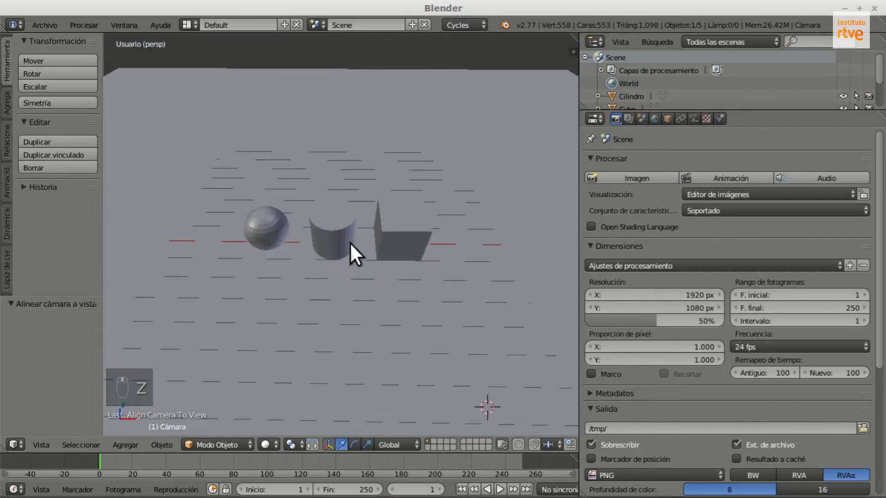
key("ctrl+alt+KP_0")
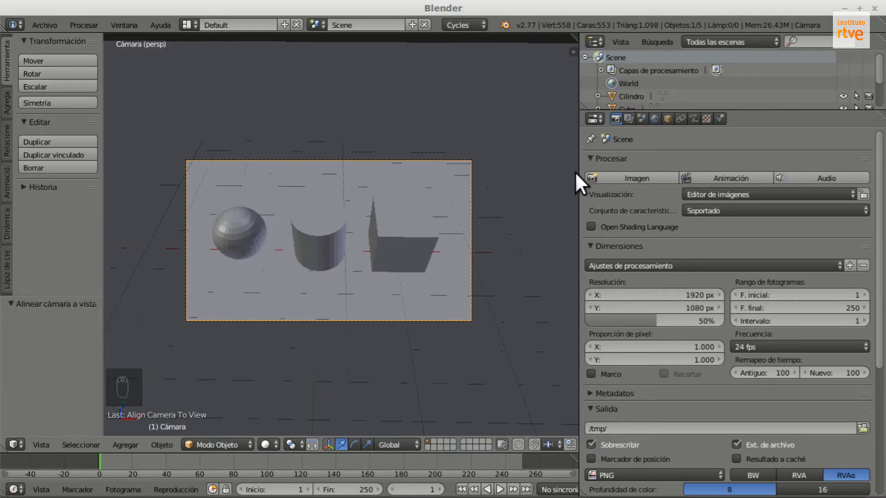
- Widen the 3D viewport and split it into a quad view
left_click_drag(579, 175, 651, 174)
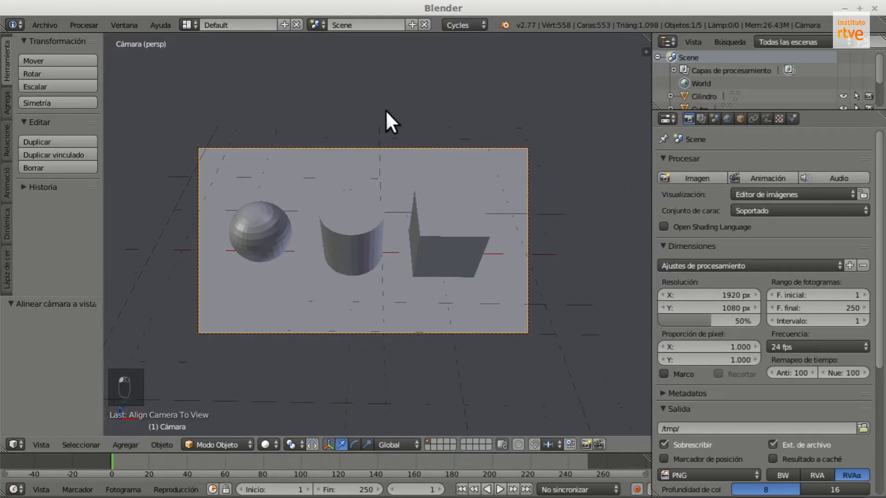
key("n")
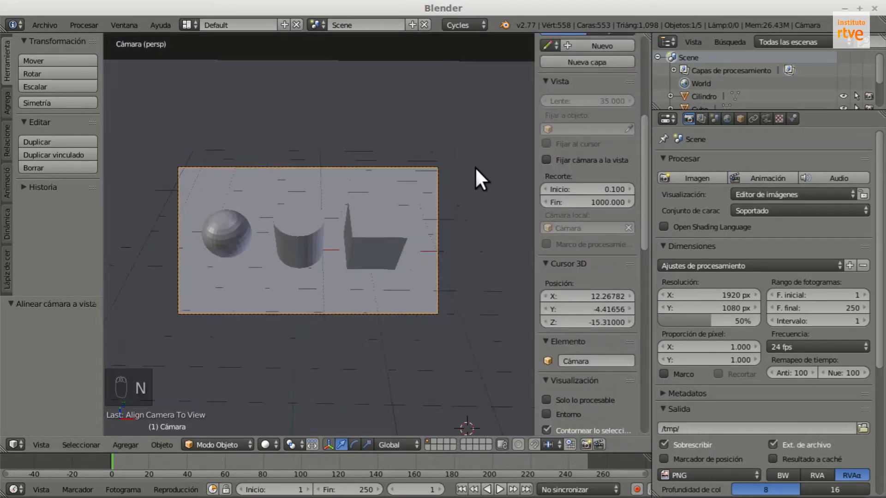
scroll(586, 276, "down", 8)
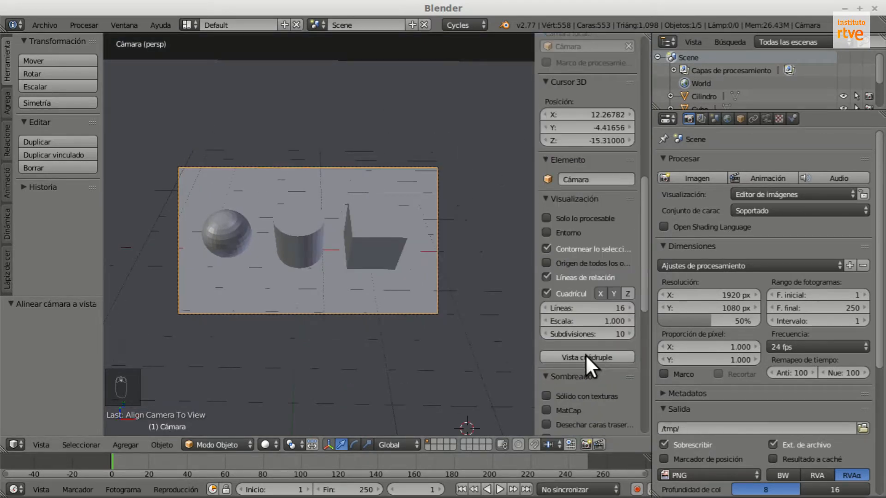
left_click(584, 355)
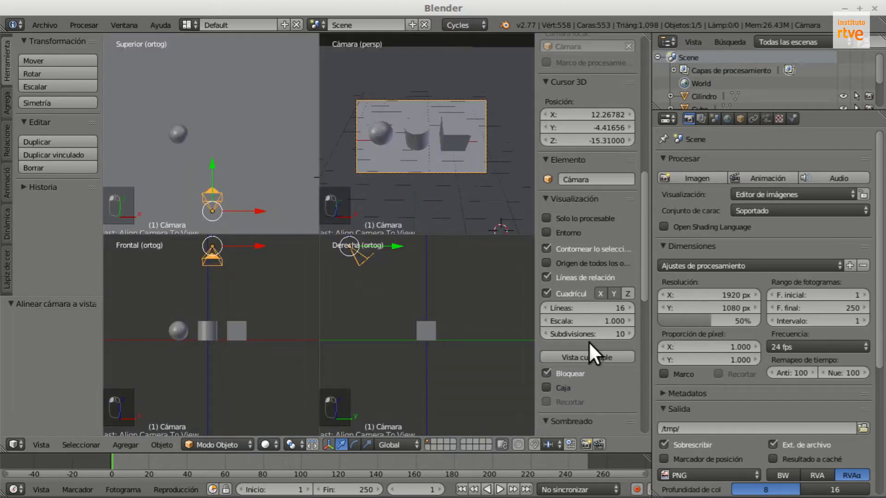
- Switch the quad view to wireframe and move the camera about -0.37 in X and 1.89 in Y in the top view
key("n")
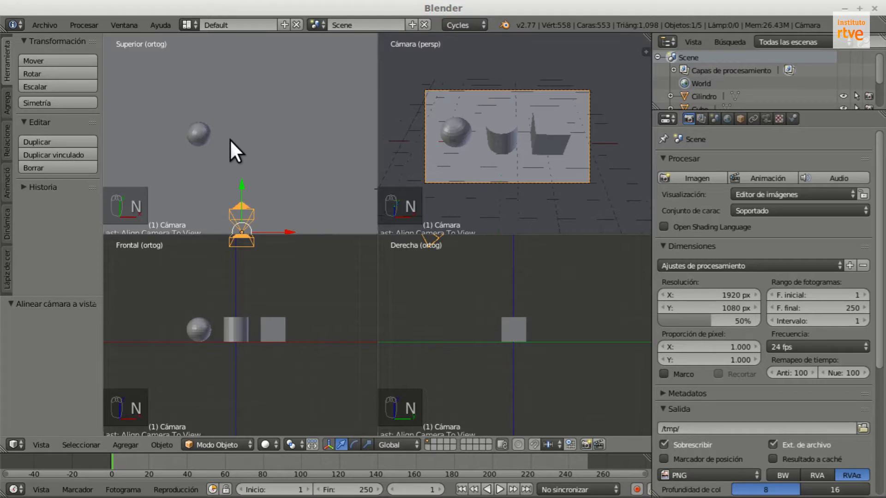
key("z")
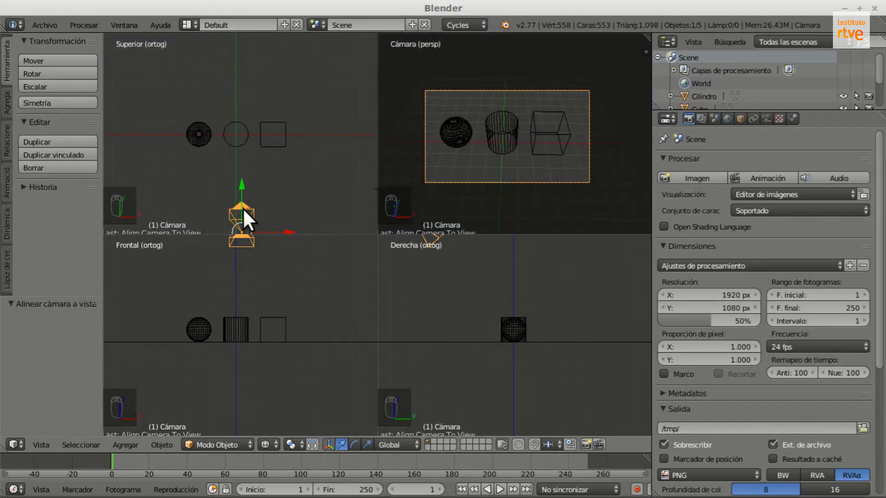
key("g")
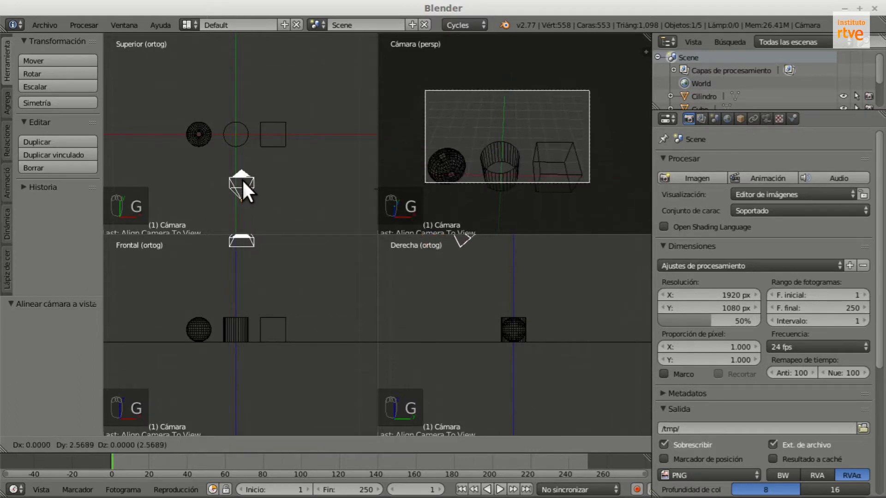
left_click(238, 185)
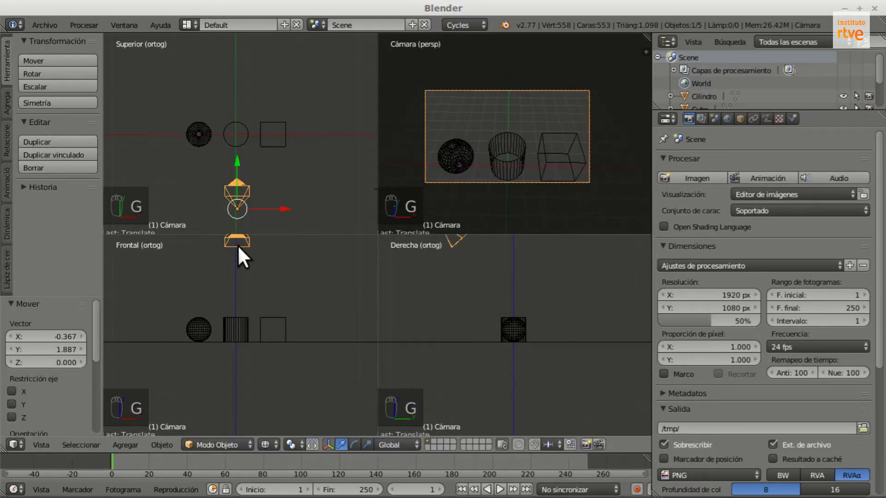
- Lower the camera by about 3.67 in the front view and move it about 2.52 along Y in the right view
key("g")
left_click(237, 285)
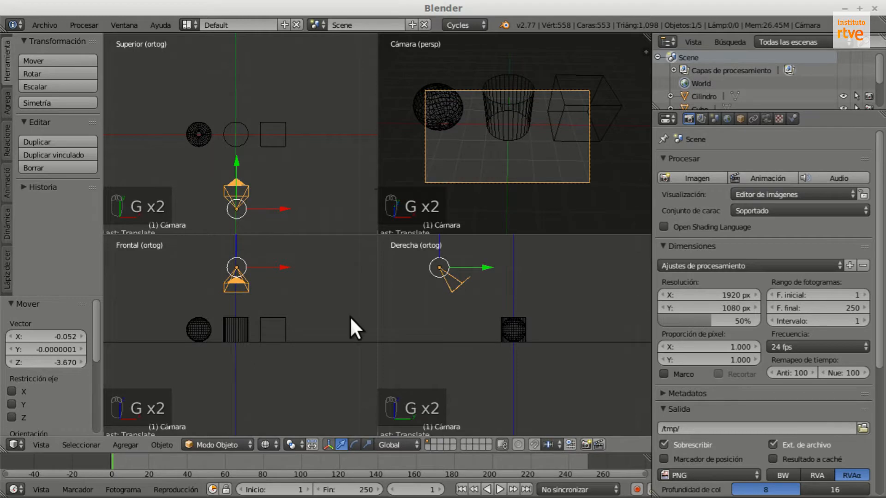
key("g")
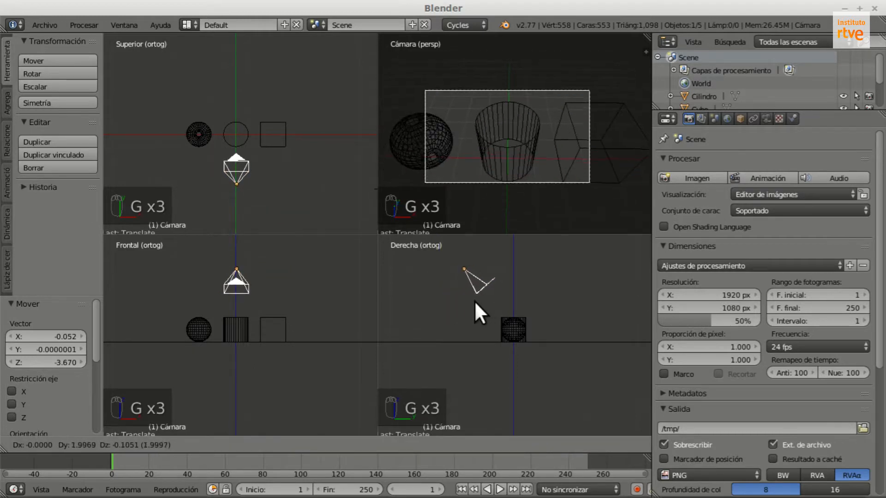
left_click(482, 312)
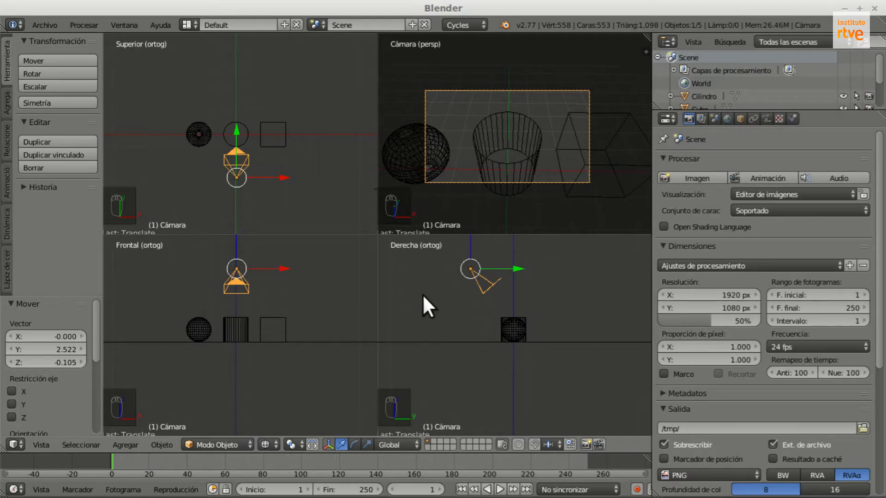
- In the right view, rotate the camera about -28.5° and move it about -7.62 along Y and -0.84 along Z
key("r")
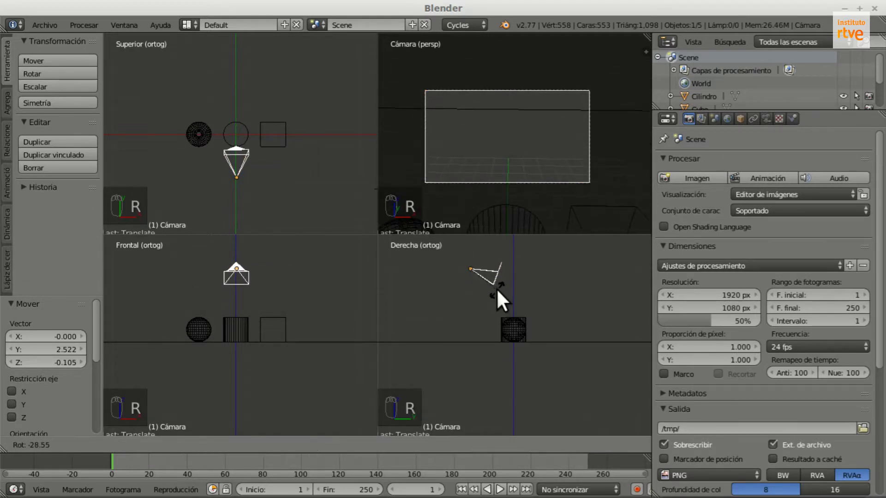
left_click(494, 288)
key("g")
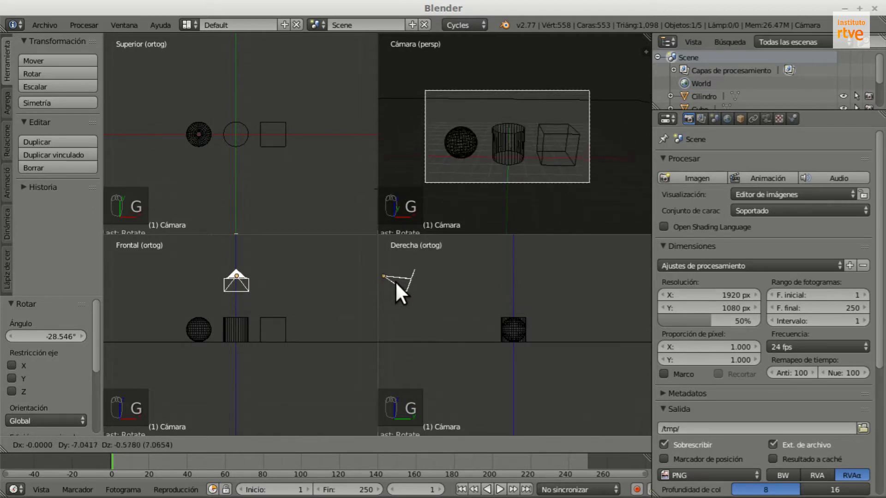
left_click(388, 286)
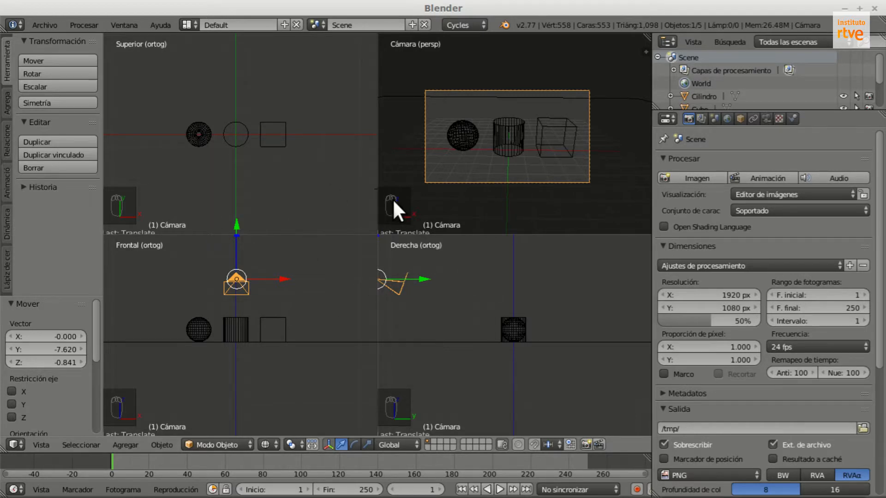
- Turn off the quad view and show the view settings beside the single camera view
key("n")
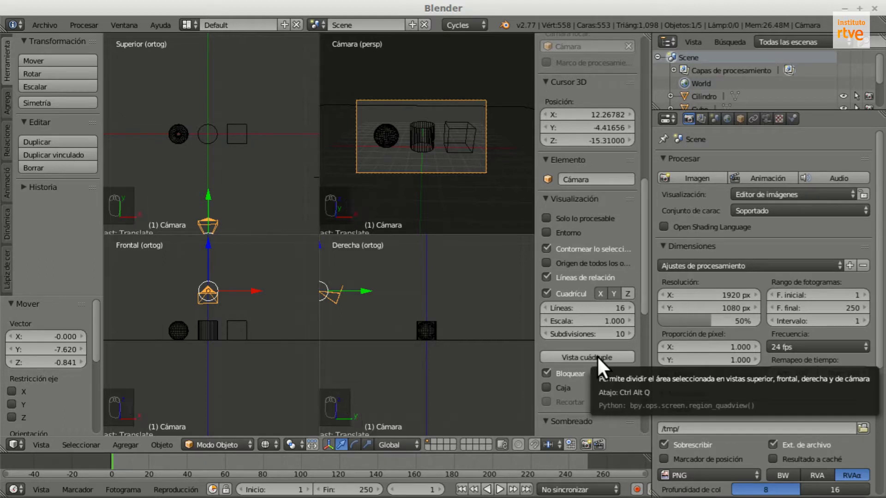
left_click(572, 358)
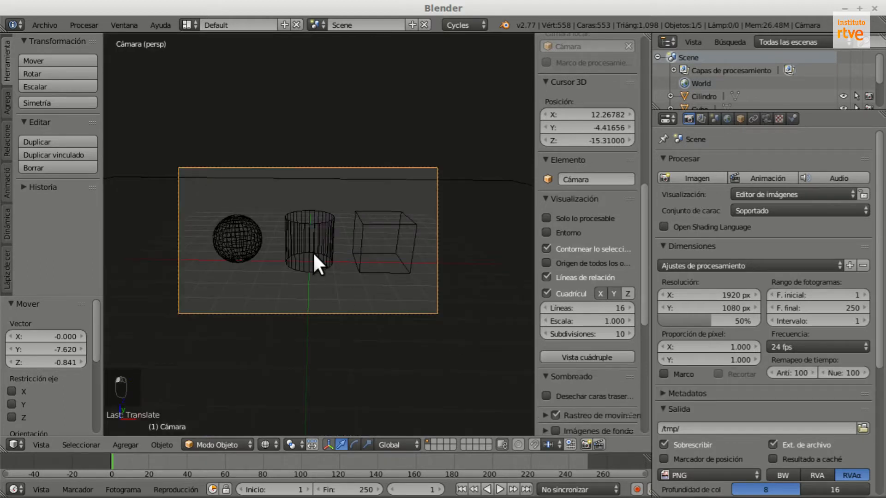
scroll(582, 361, "up", 8)
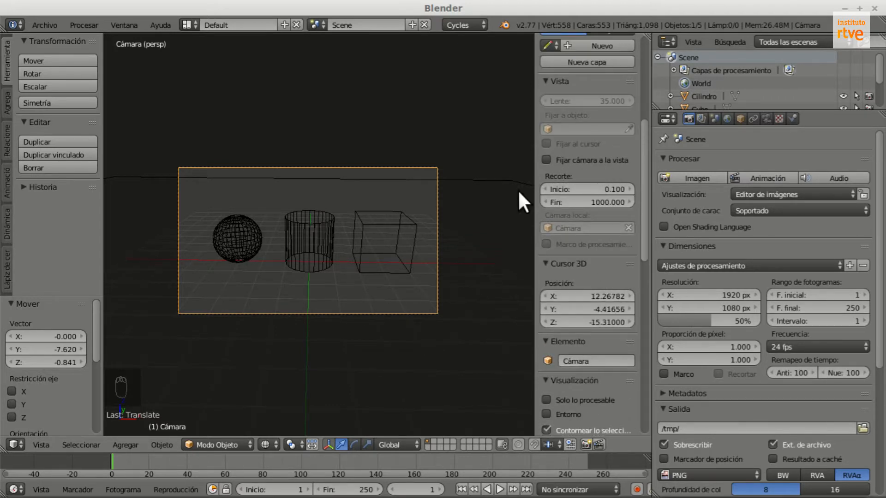
- Align the camera to a perspective side view with the sphere in front of the cylinder and cube
middle_click_drag(489, 195, 397, 249)
scroll(356, 221, "down", 5)
middle_click_drag(357, 221, 322, 258)
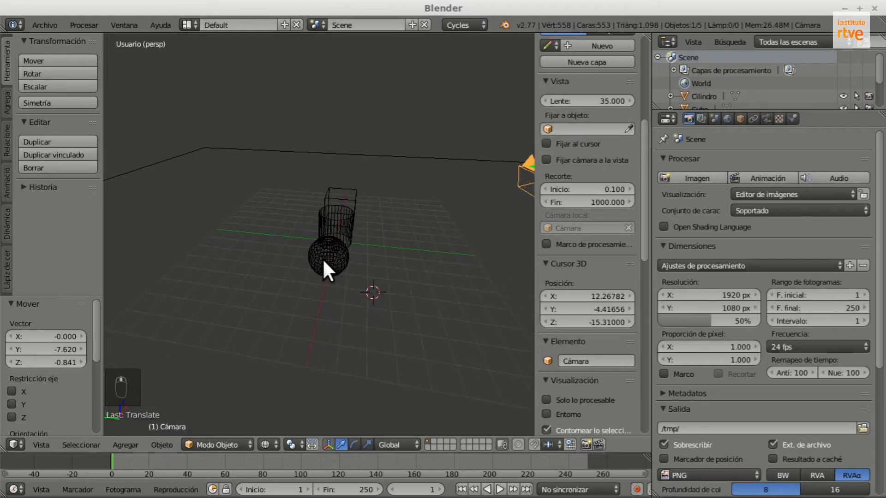
key("ctrl+alt+KP_0")
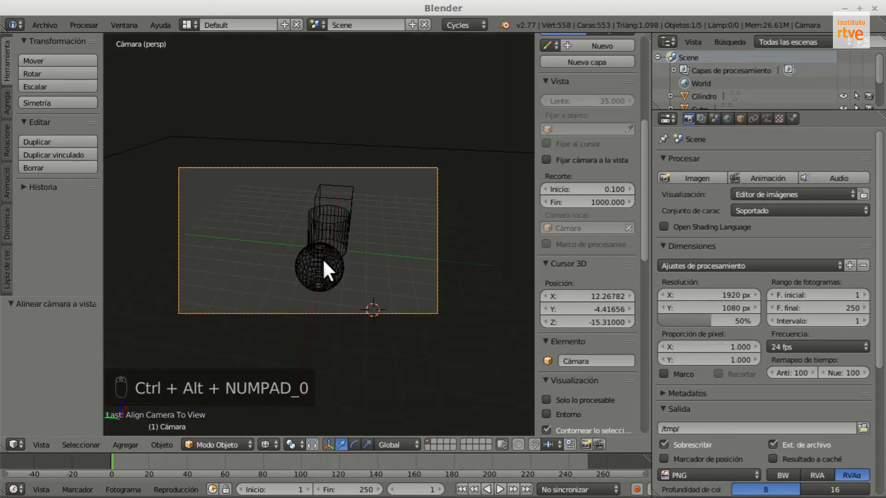
- Lock the camera to the view, orbit it to frame the three objects from a raised angle, and unlock it again
left_click(546, 159)
middle_click_drag(432, 226, 341, 257)
middle_click_drag(342, 220, 402, 232)
middle_click_drag(322, 224, 356, 225)
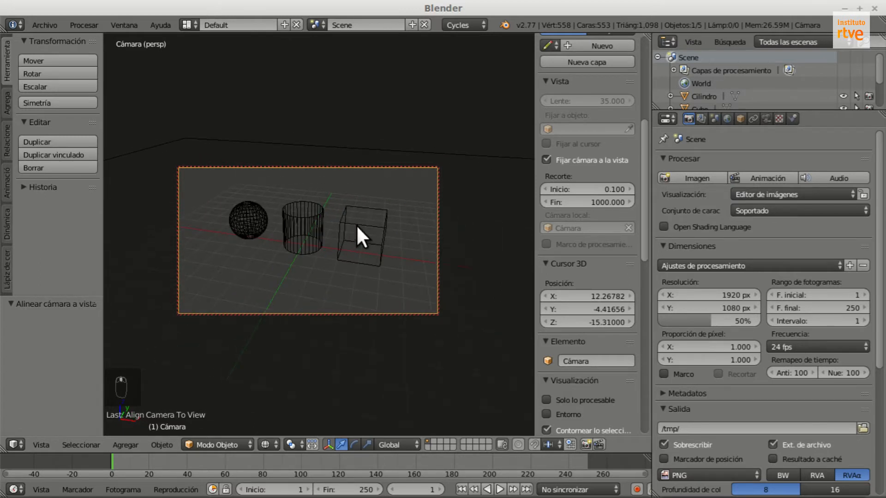
middle_click_drag(294, 232, 443, 193)
left_click(547, 159)
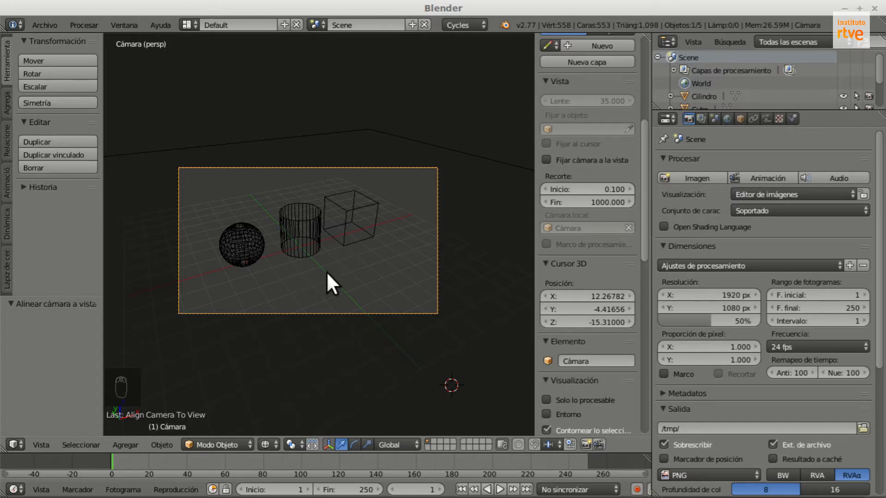
- Place the 3D cursor above and behind the three objects and add a second camera there
scroll(250, 225, "down", 3)
key("KP_1")
middle_click_drag(319, 225, 306, 284)
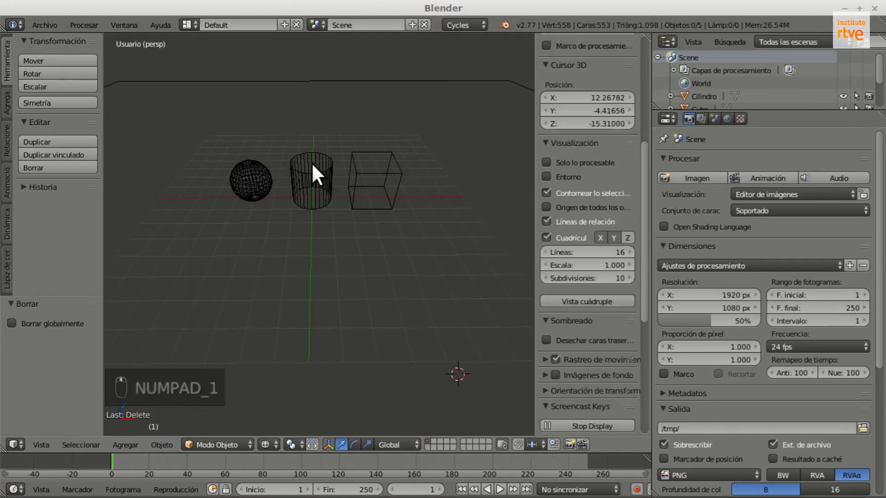
scroll(313, 164, "down", 2)
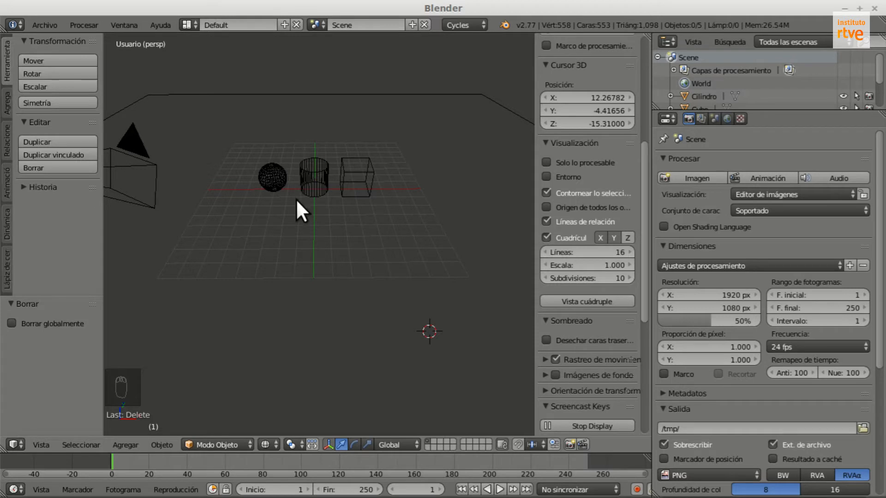
key("shift+c")
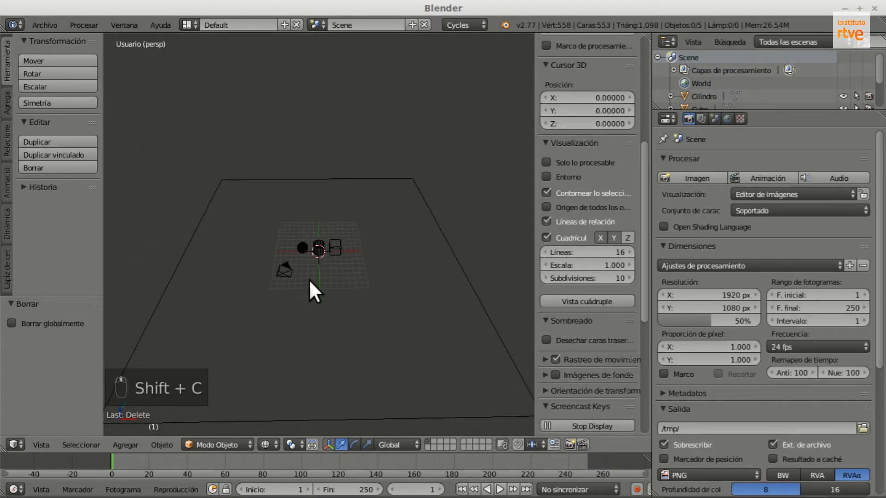
left_click(321, 225)
key("shift+a")
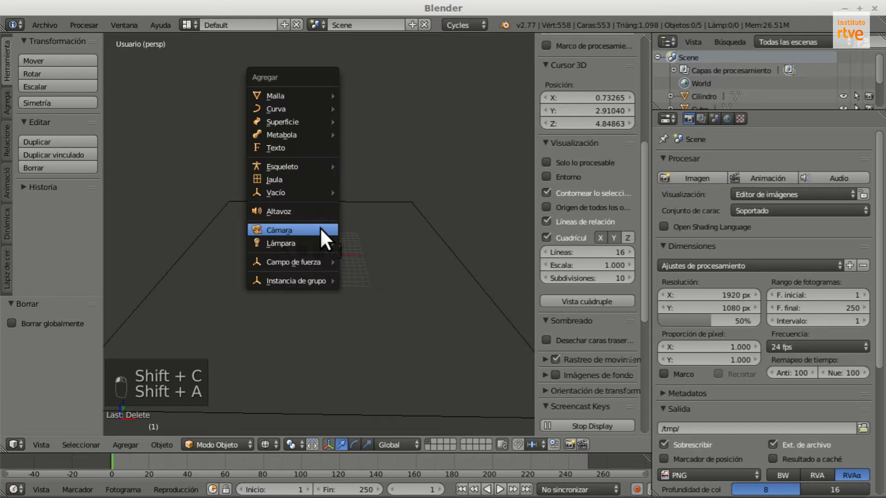
left_click(296, 226)
- Make the newly added camera the active scene camera
middle_click_drag(392, 269, 316, 251)
scroll(317, 251, "up", 4)
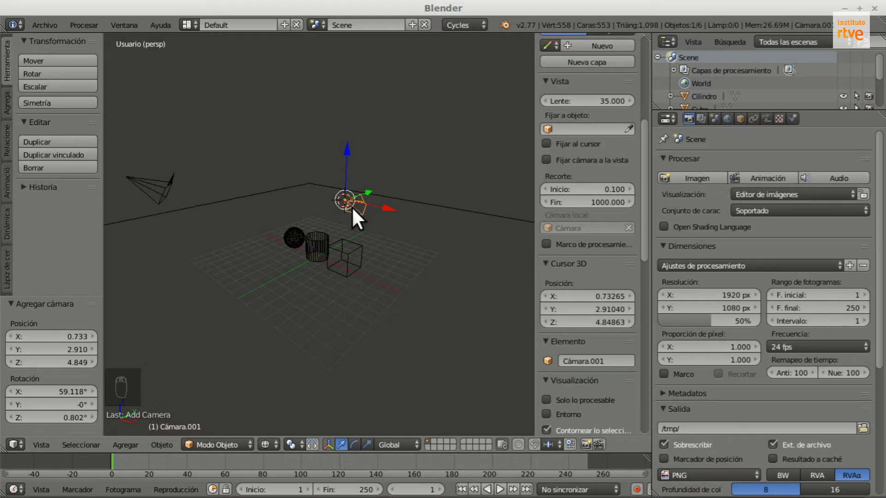
mouse_move(354, 207)
middle_mouse_down()
mouse_move(345, 219)
mouse_move(358, 218)
middle_mouse_up()
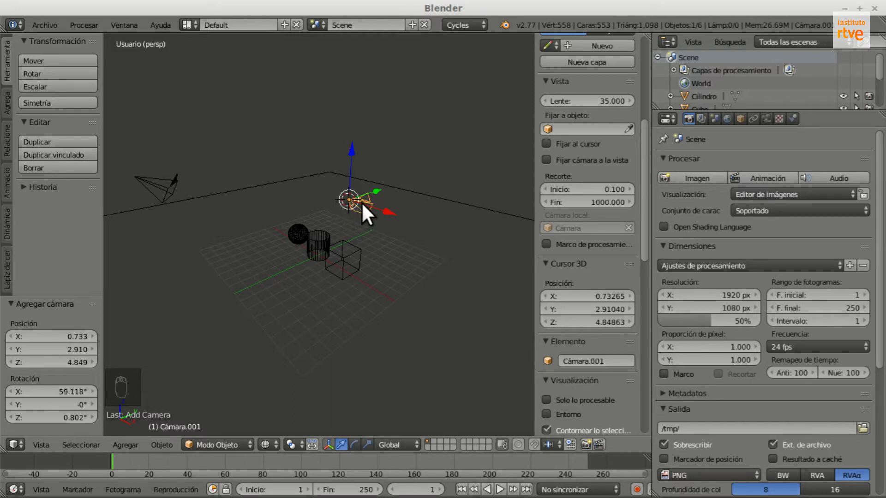
middle_click_drag(300, 220, 344, 244)
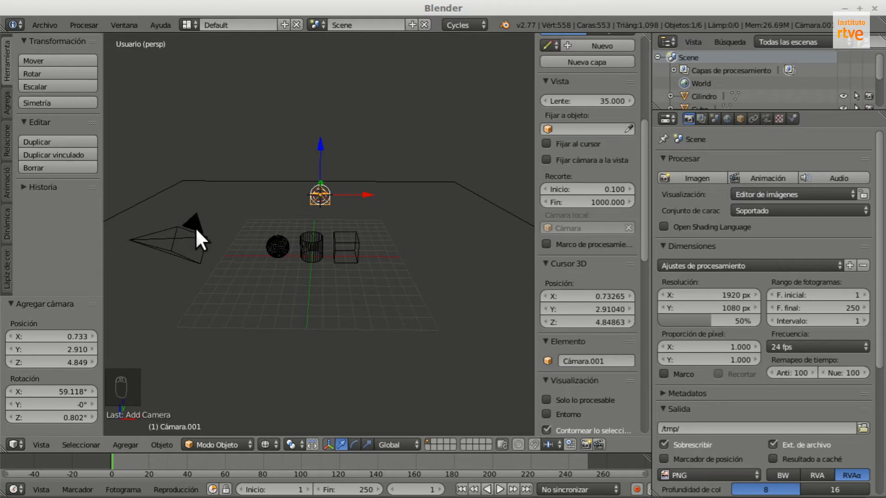
scroll(325, 187, "up", 5)
middle_click_drag(396, 225, 378, 188)
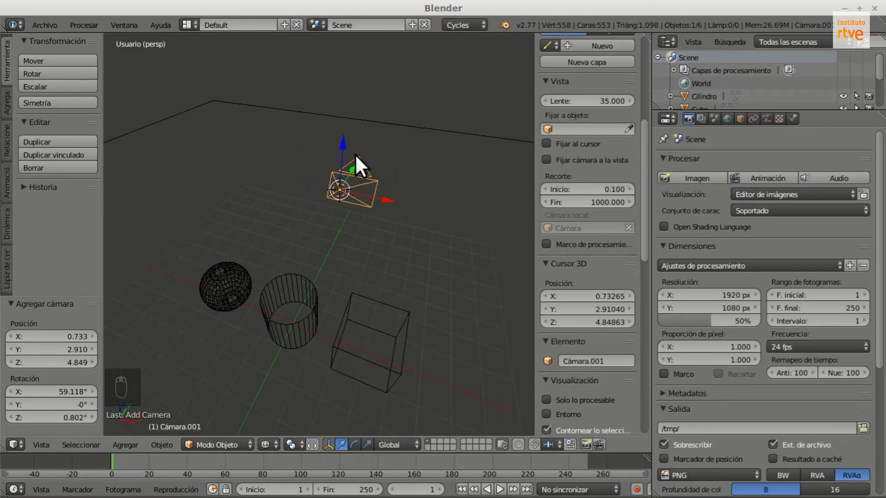
mouse_move(360, 173)
middle_mouse_down()
mouse_move(358, 186)
mouse_move(353, 171)
middle_mouse_up()
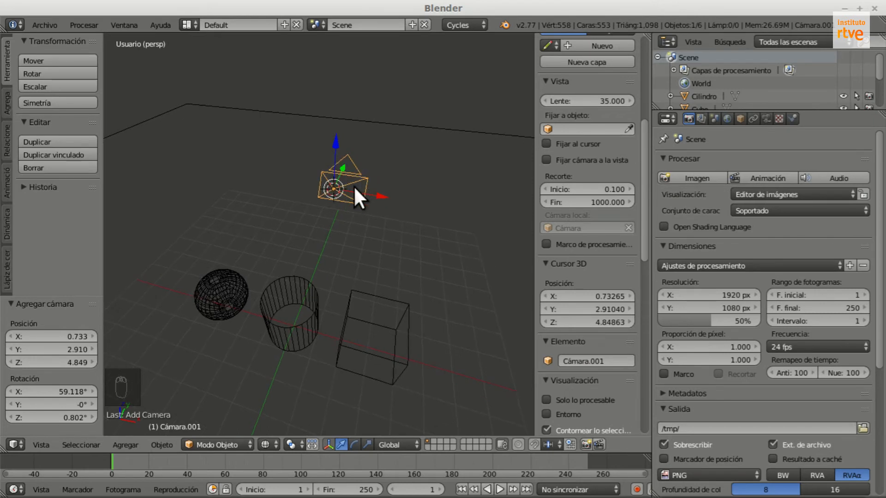
scroll(342, 162, "down", 3)
scroll(342, 162, "up", 2)
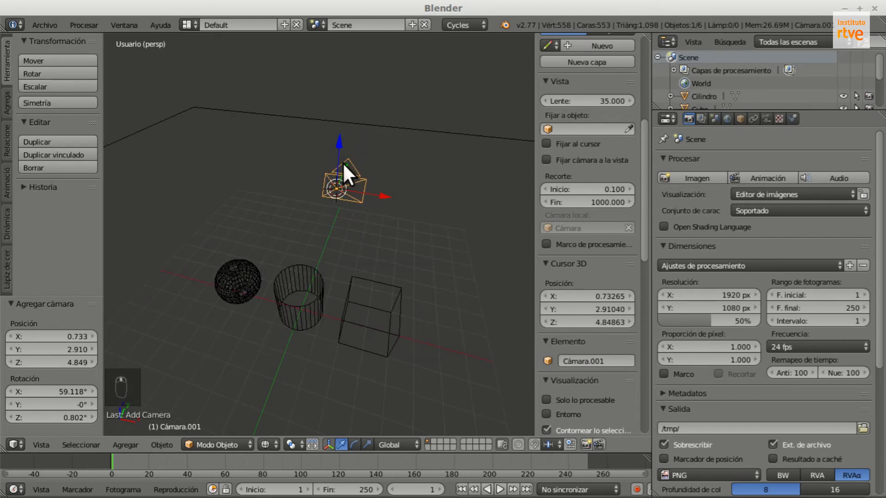
key("ctrl+KP_0")
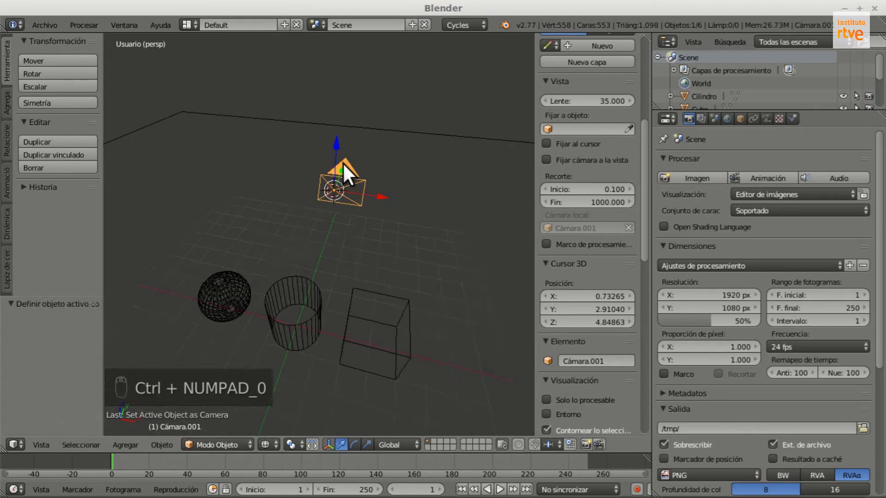
- Align the active second camera to a low perspective view from the cube's side of the scene
middle_click_drag(348, 167, 328, 179)
scroll(355, 84, "down", 4)
middle_click_drag(361, 98, 362, 123)
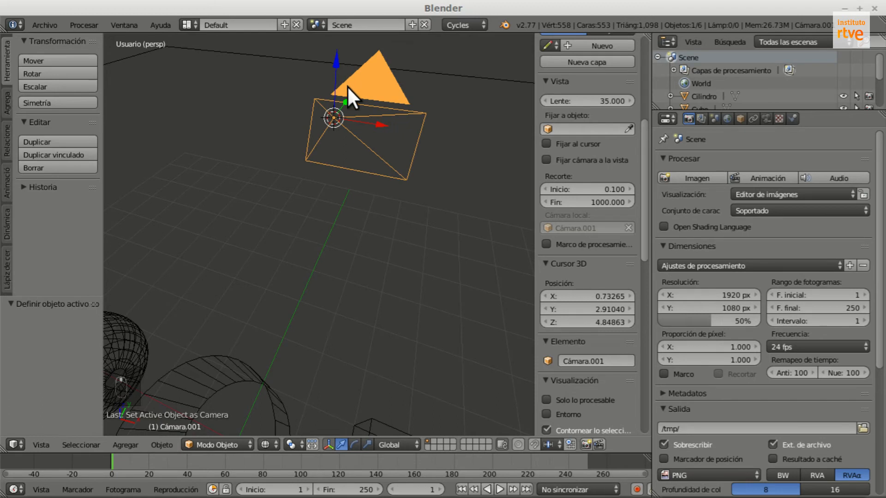
scroll(347, 134, "down", 10)
middle_click_drag(333, 122, 340, 227)
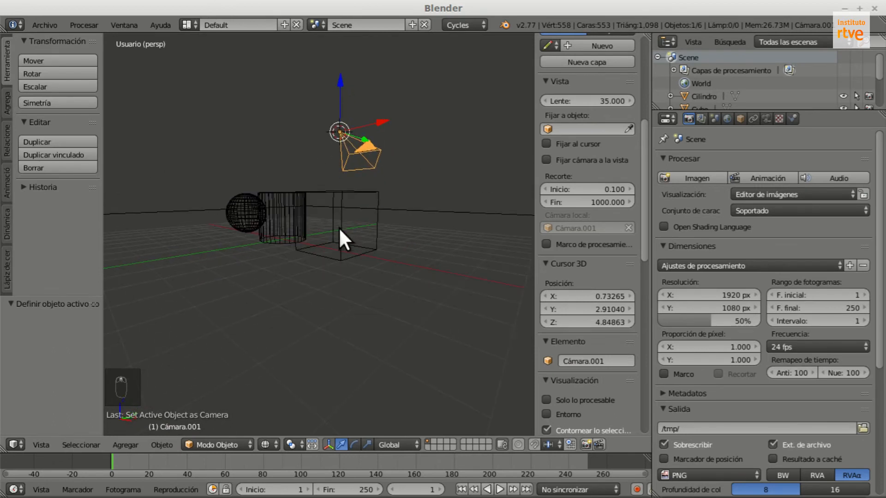
key("ctrl+alt+KP_0")
- Adjust the second camera's framing of the three objects with walk navigation
key("shift+f")
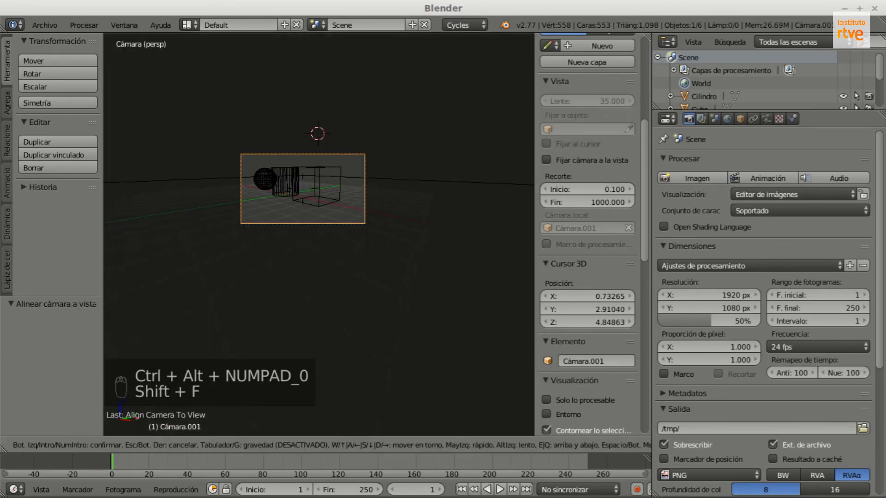
scroll(309, 237, "down", 2)
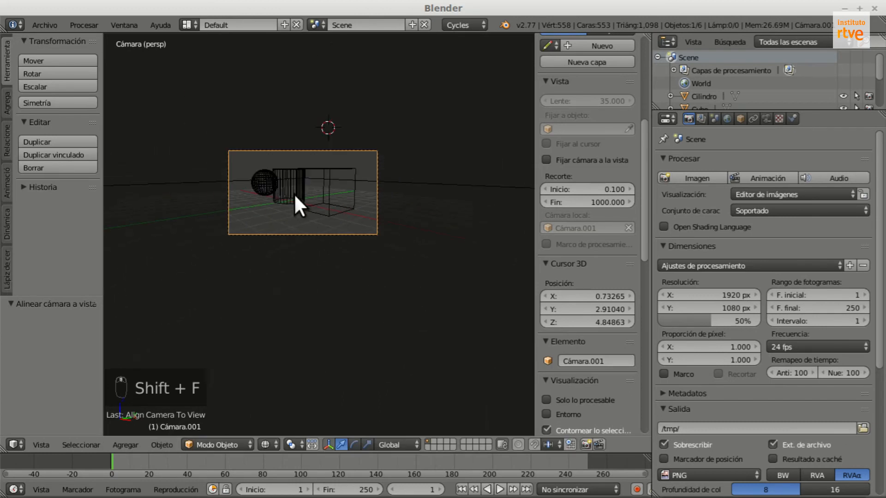
scroll(294, 194, "up", 2)
- Show both cameras in a perspective view of the scene, select the original camera and reselect the second one
key("KP_1")
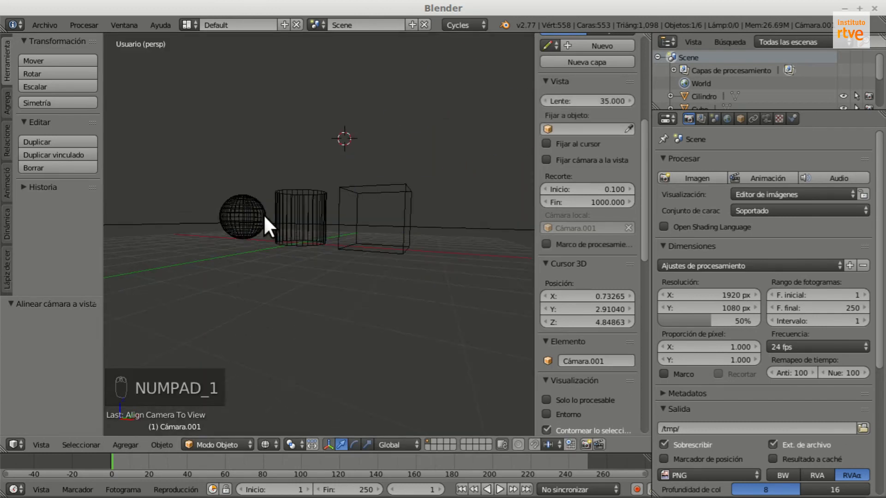
middle_click_drag(279, 213, 409, 185)
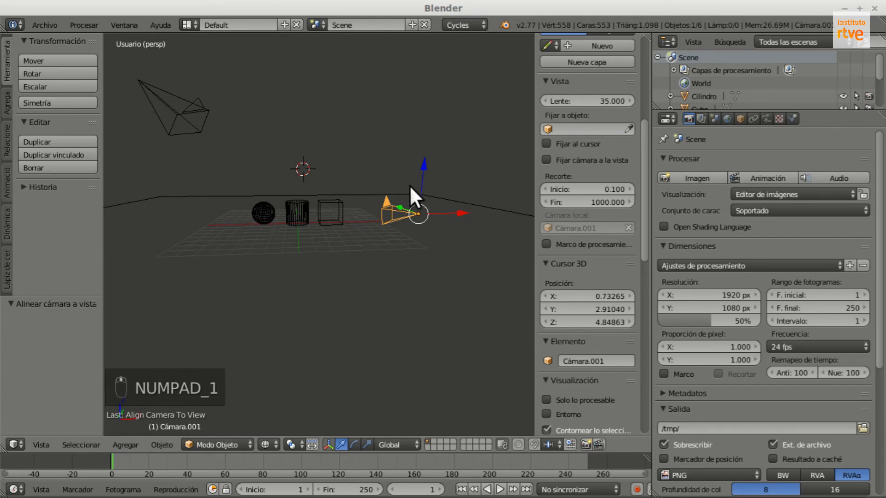
right_click(195, 132)
right_click(391, 212)
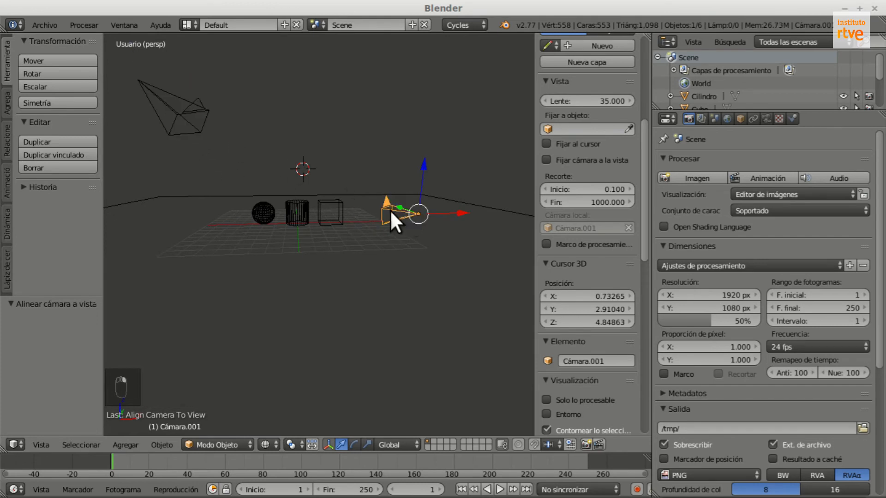
- Make the original camera the active scene camera
right_click(204, 122)
right_click(393, 213)
right_click(177, 127)
key("ctrl+KP_0")
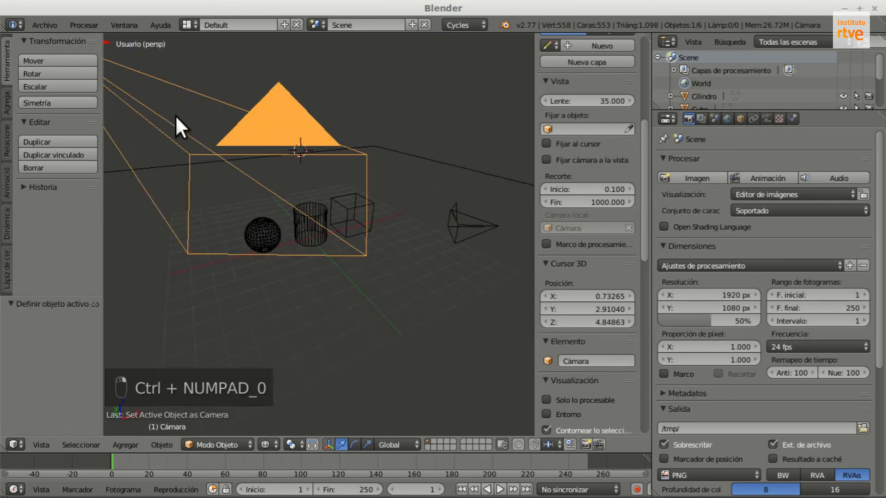
- Make the second camera the active scene camera and compare its camera view with perspective views of the scene
right_click(443, 179)
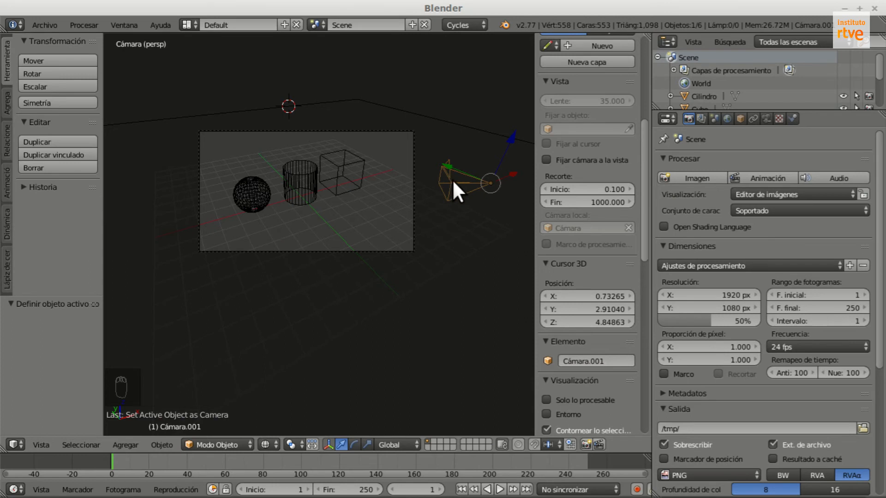
key("ctrl+KP_0")
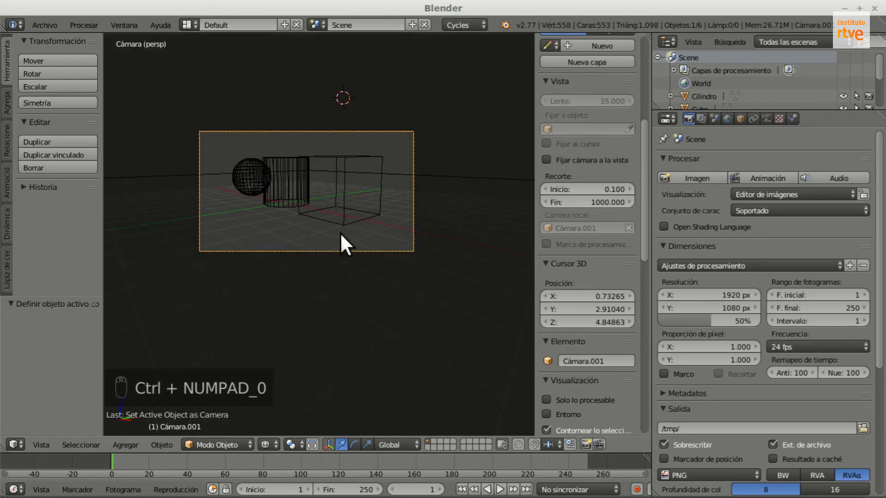
key("KP_0")
middle_click_drag(212, 189, 311, 223)
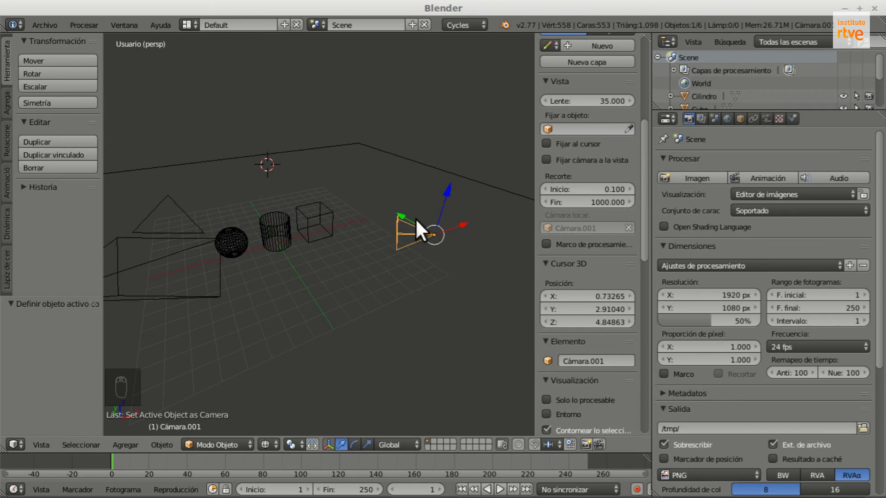
middle_click_drag(397, 239, 351, 220)
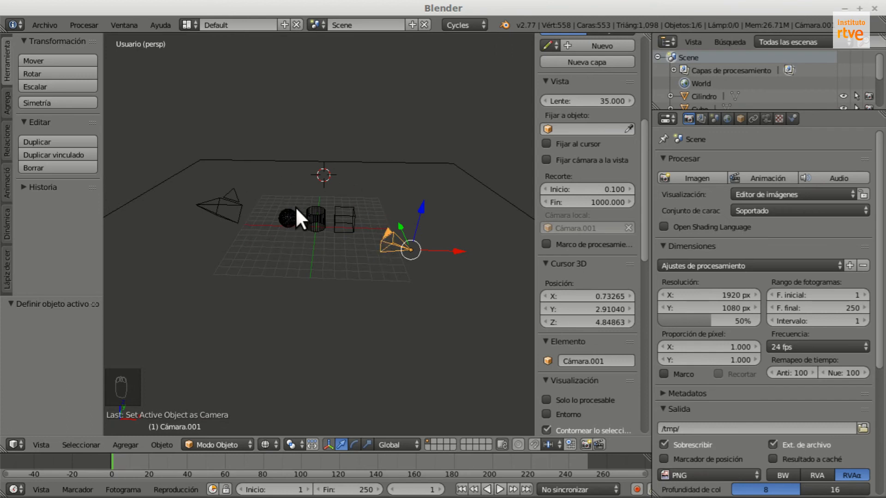
key("KP_0")
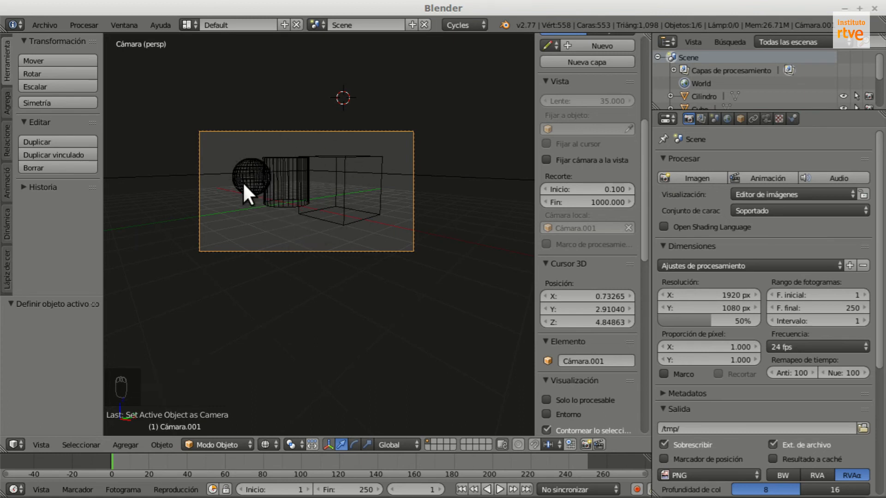
key("KP_0")
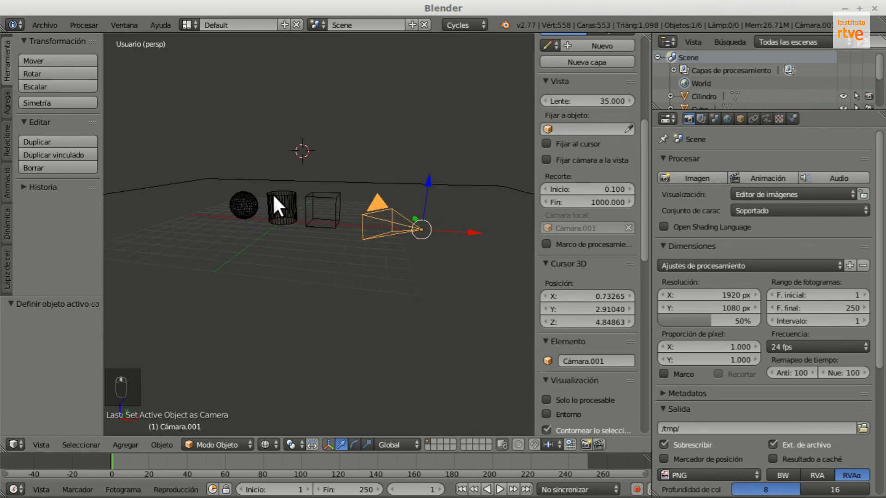
- Switch the active scene camera back to the original camera
middle_click_drag(303, 199, 221, 159)
right_click(164, 129)
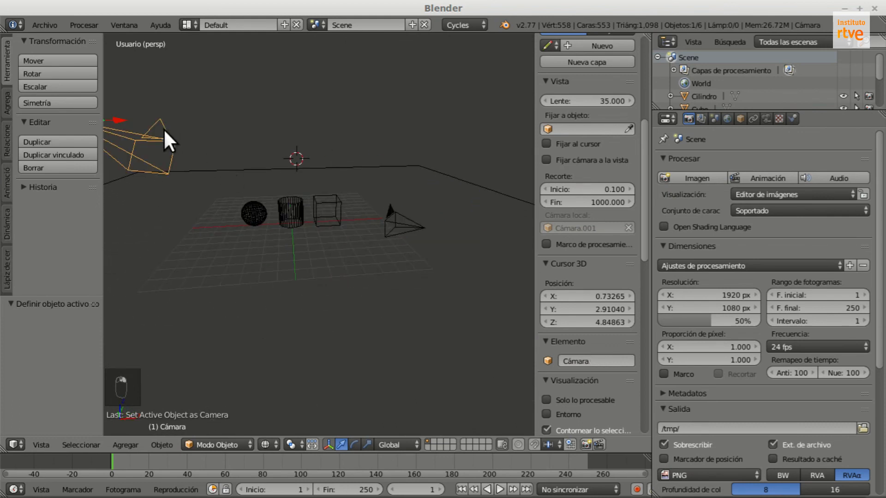
key("ctrl+KP_0")
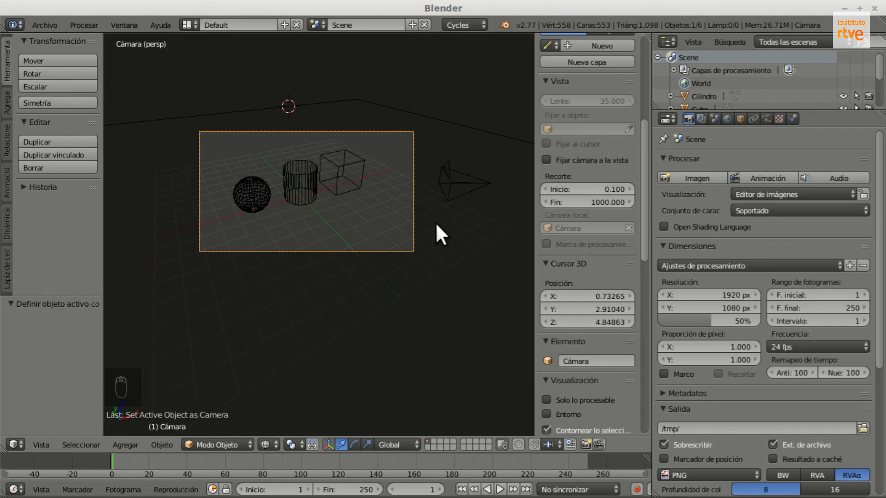
- Move the second camera into the active camera's frame, in front of the cube, by about X -6.05, Y 3.45 and Z 0.17
key("shift+d")
right_click(451, 183)
key("g")
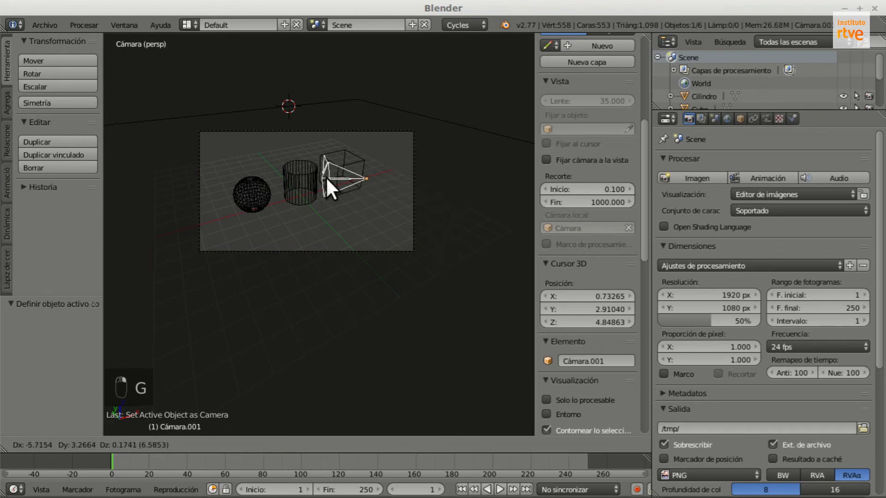
left_click(319, 181)
- Inspect the moved camera in perspective and through the active camera, try rendered shading and return to wireframe
middle_click_drag(374, 172, 362, 179)
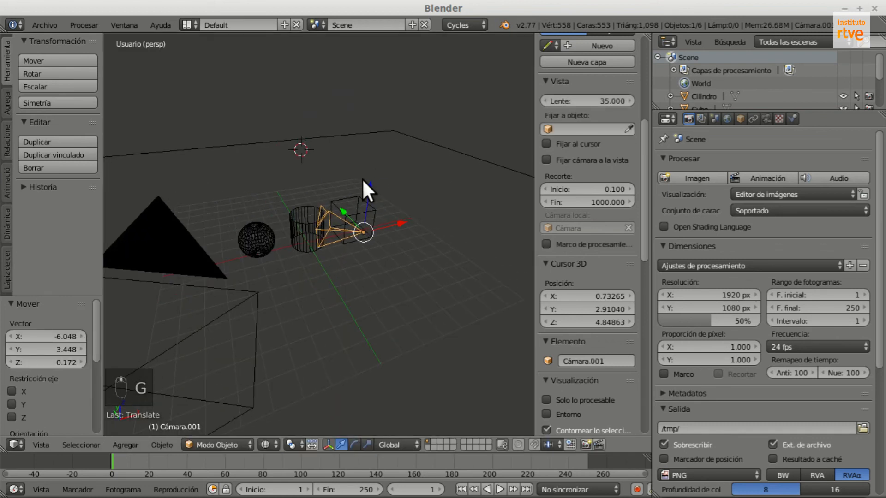
key("KP_0")
scroll(346, 205, "up", 3)
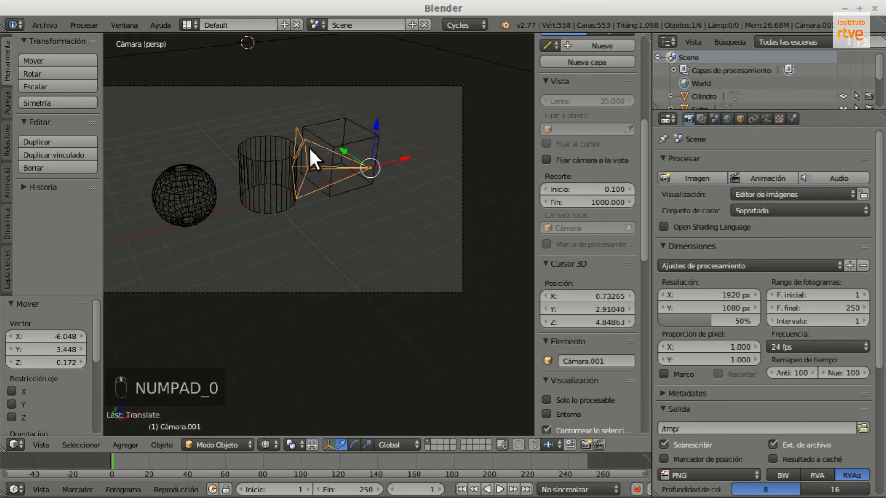
key("shift+z")
key("z")
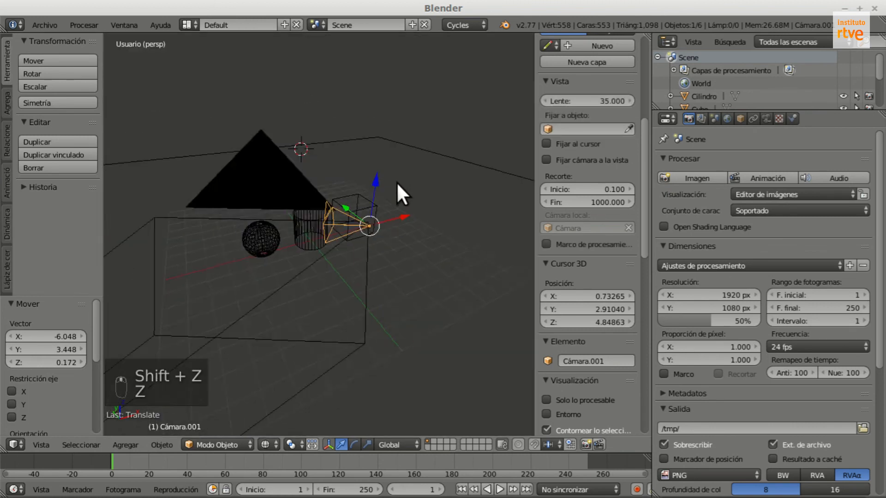